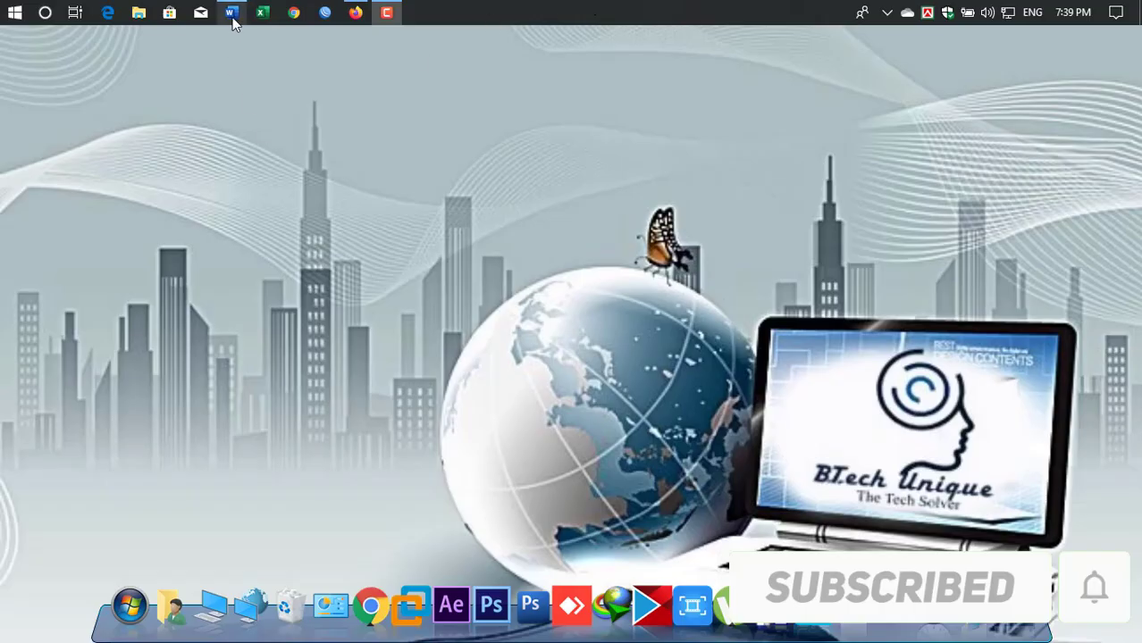
Step: Bring up the Photoshop Bangla tutorial outline in Word, and launch Adobe Photoshop CS6 (64 Bit)
{"action": "left_click", "coordinate": [232, 12]}
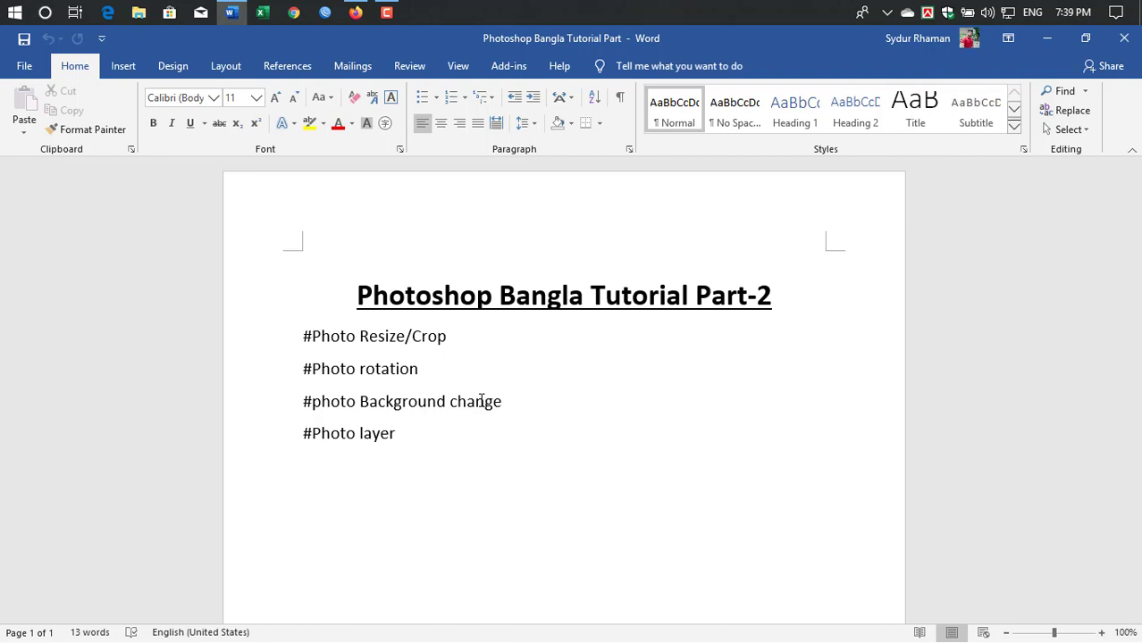
{"action": "left_click", "coordinate": [44, 13]}
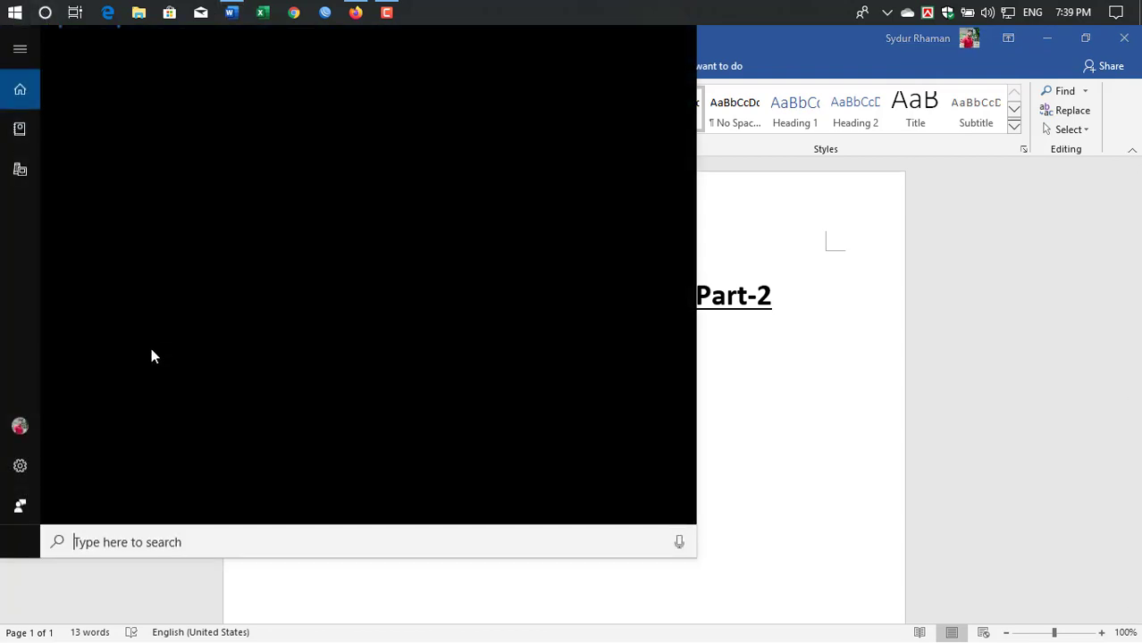
{"action": "type", "text": "p"}
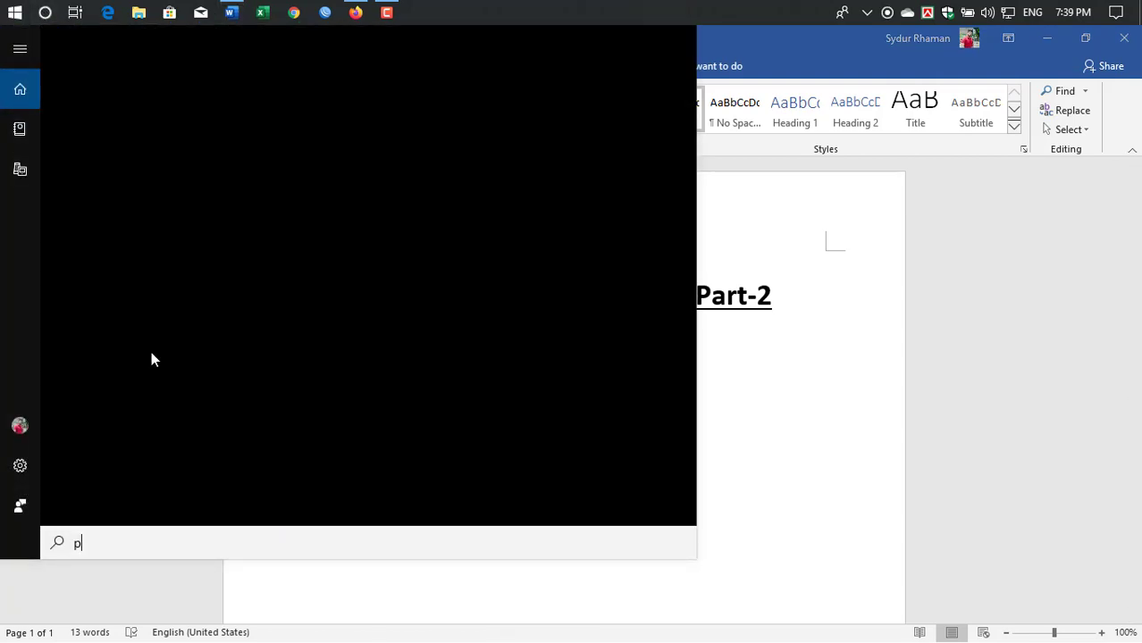
{"action": "type", "text": "ho"}
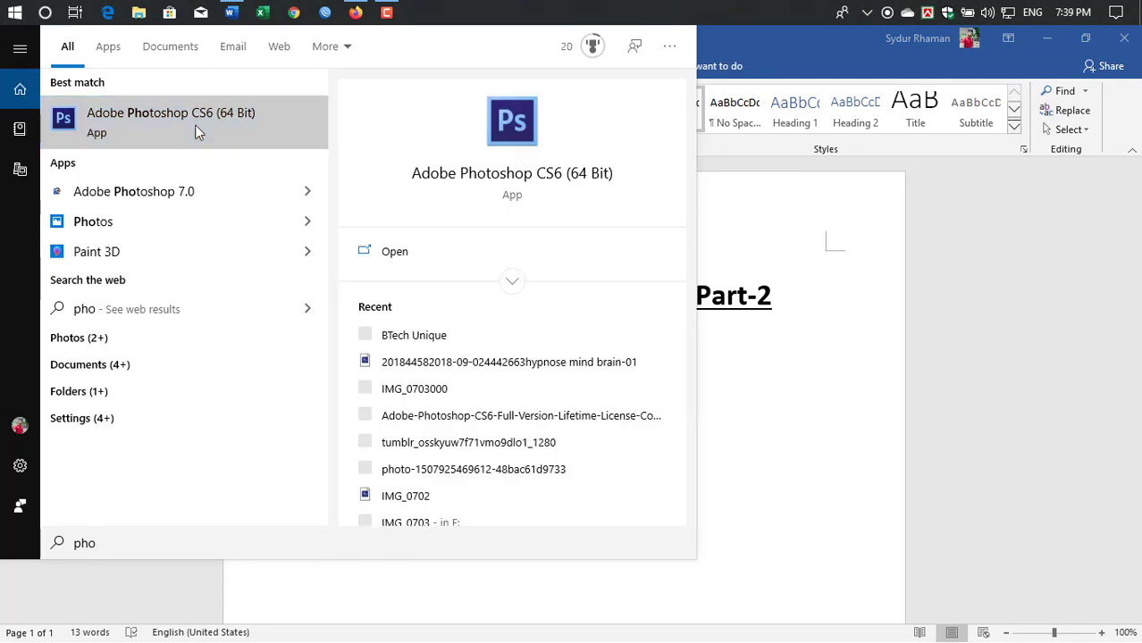
{"action": "left_click", "coordinate": [195, 127]}
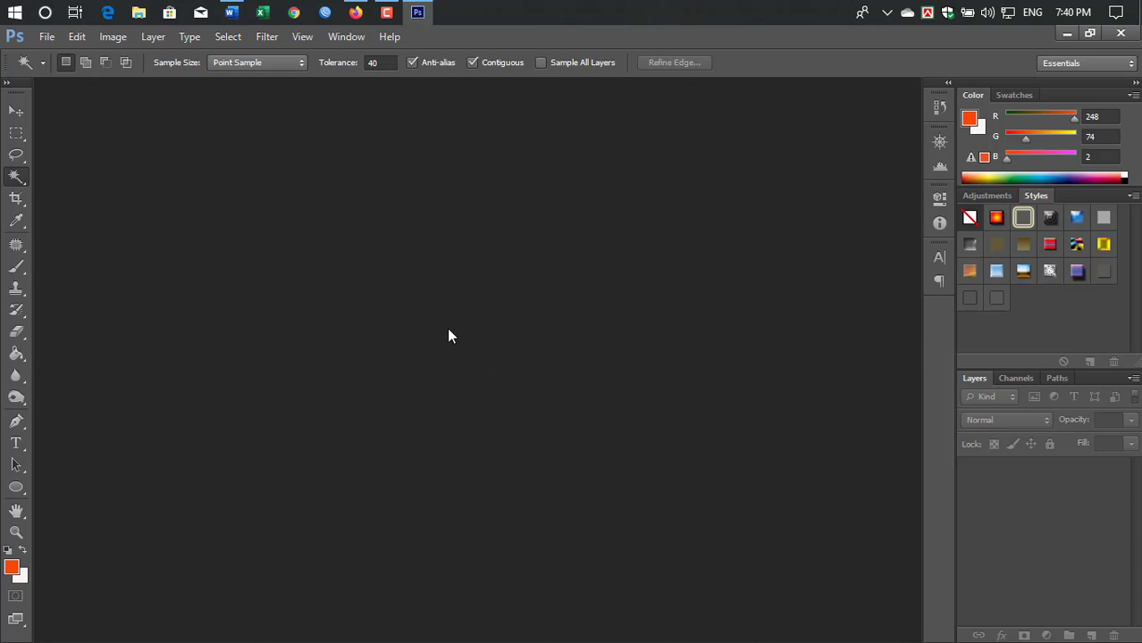
Step: Open the photo IMG_0702 from the YOUTUBE DOCUMENT folder
{"action": "double_click", "coordinate": [448, 336]}
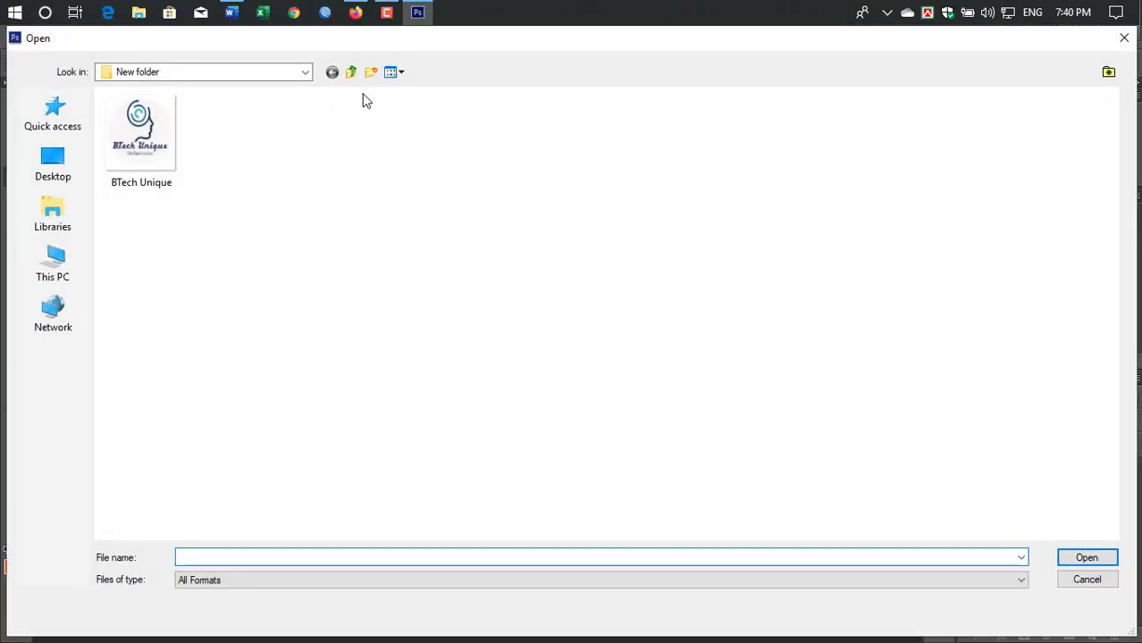
{"action": "left_click", "coordinate": [352, 75]}
{"action": "left_click", "coordinate": [353, 77]}
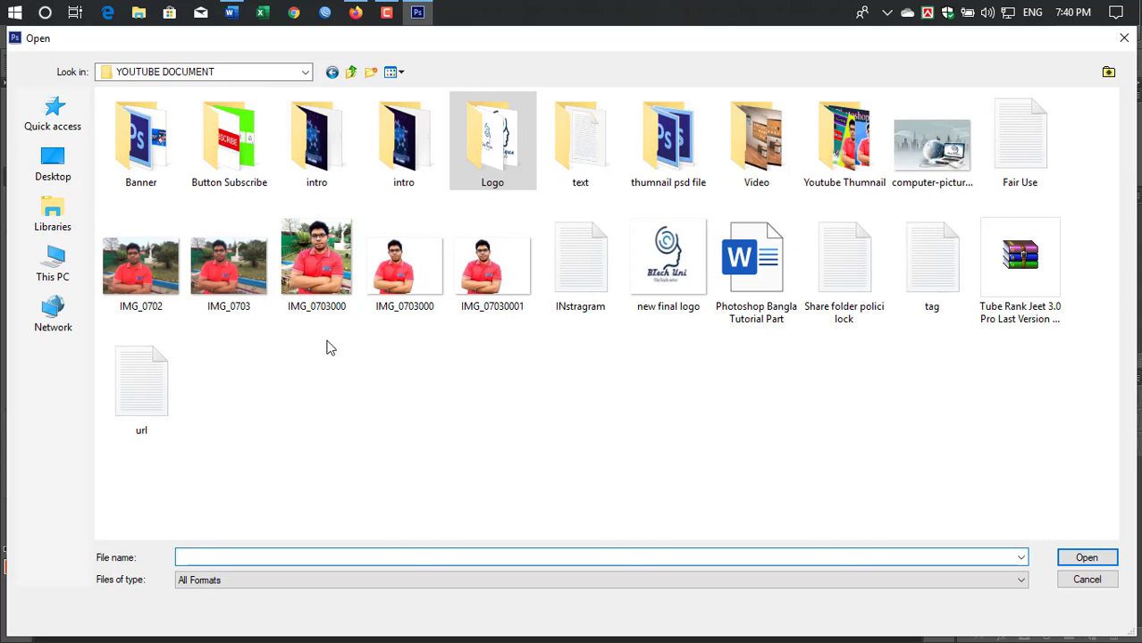
{"action": "left_click", "coordinate": [170, 271]}
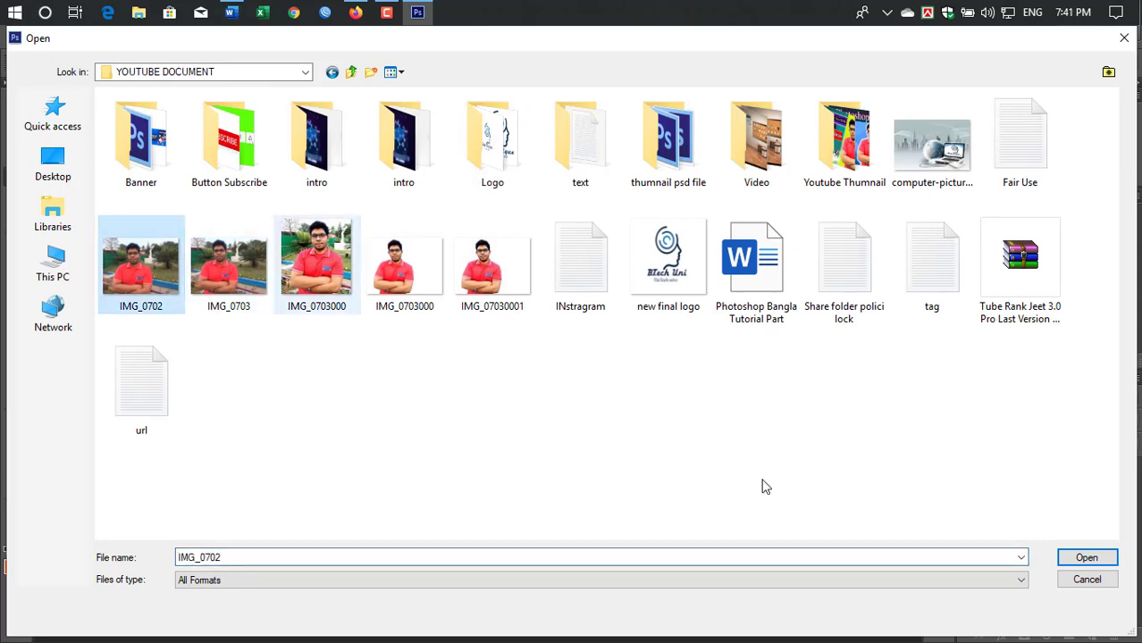
{"action": "left_click", "coordinate": [1061, 558]}
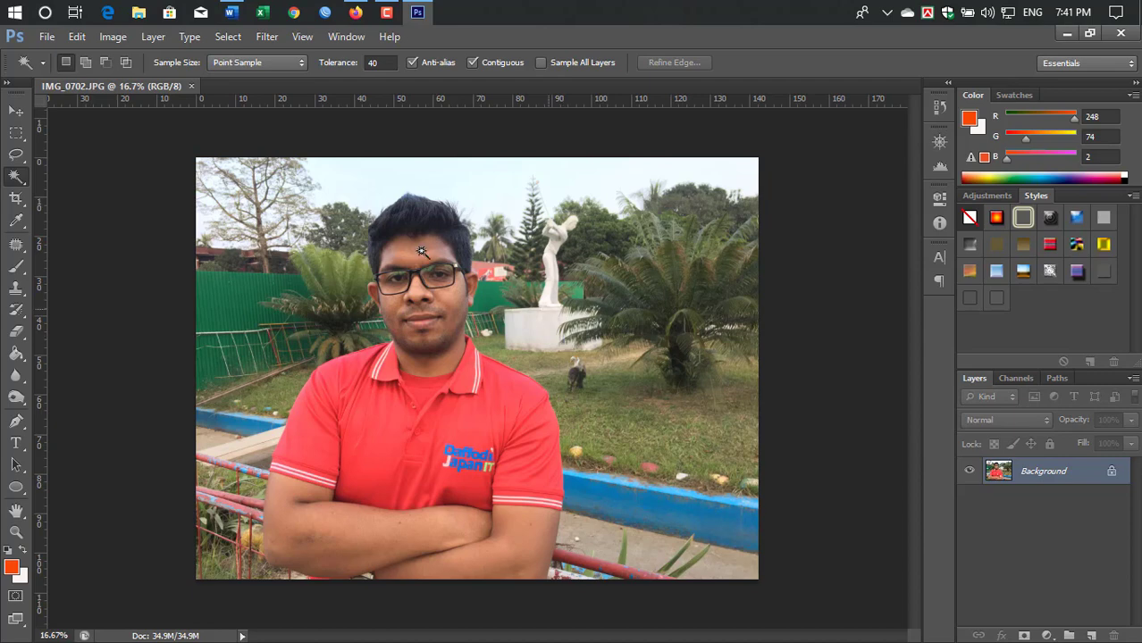
Step: Crop the photo freehand around the man's head and chest, to about 75 by 78 ruler units
{"action": "left_click", "coordinate": [17, 199]}
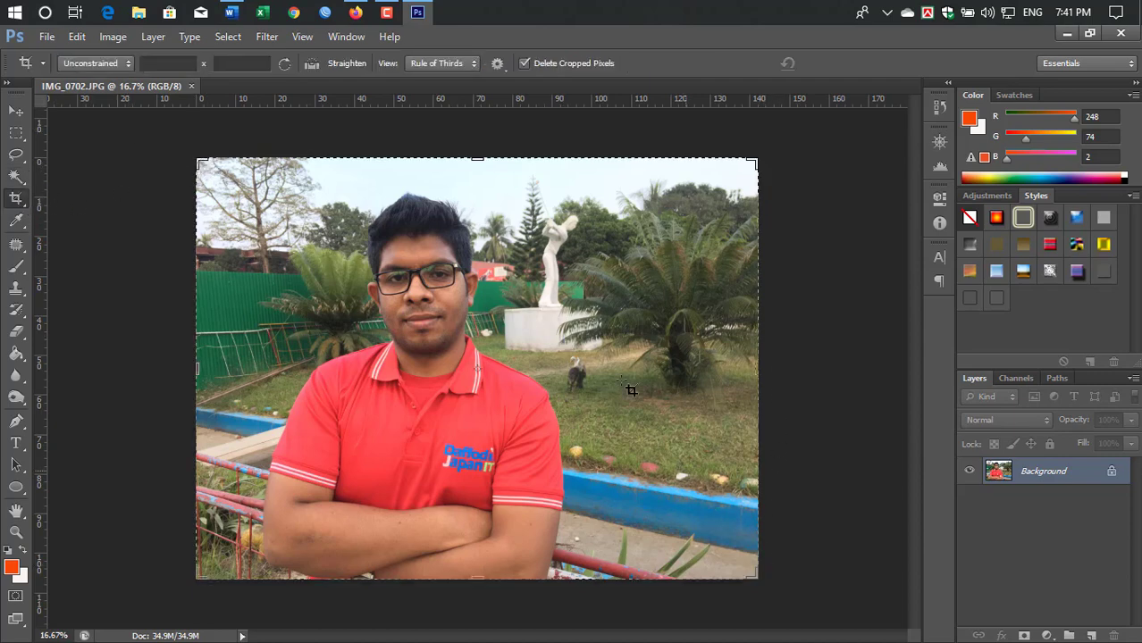
{"action": "left_click_drag", "start_coordinate": [292, 186], "coordinate": [592, 493]}
{"action": "left_click_drag", "start_coordinate": [552, 435], "coordinate": [523, 440]}
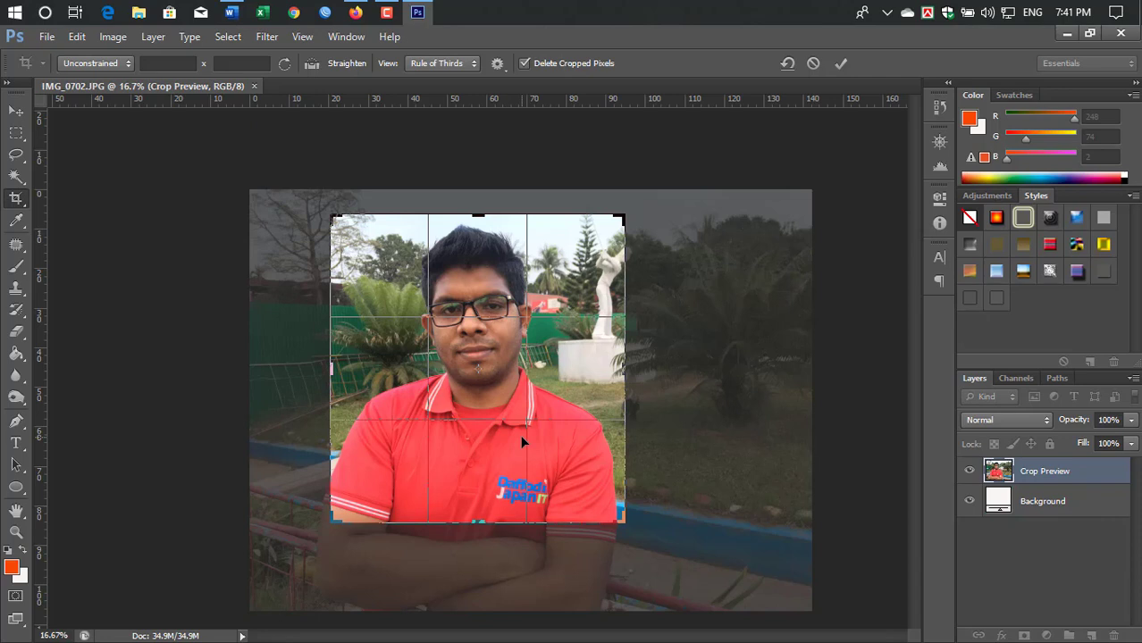
{"action": "key", "text": "Return"}
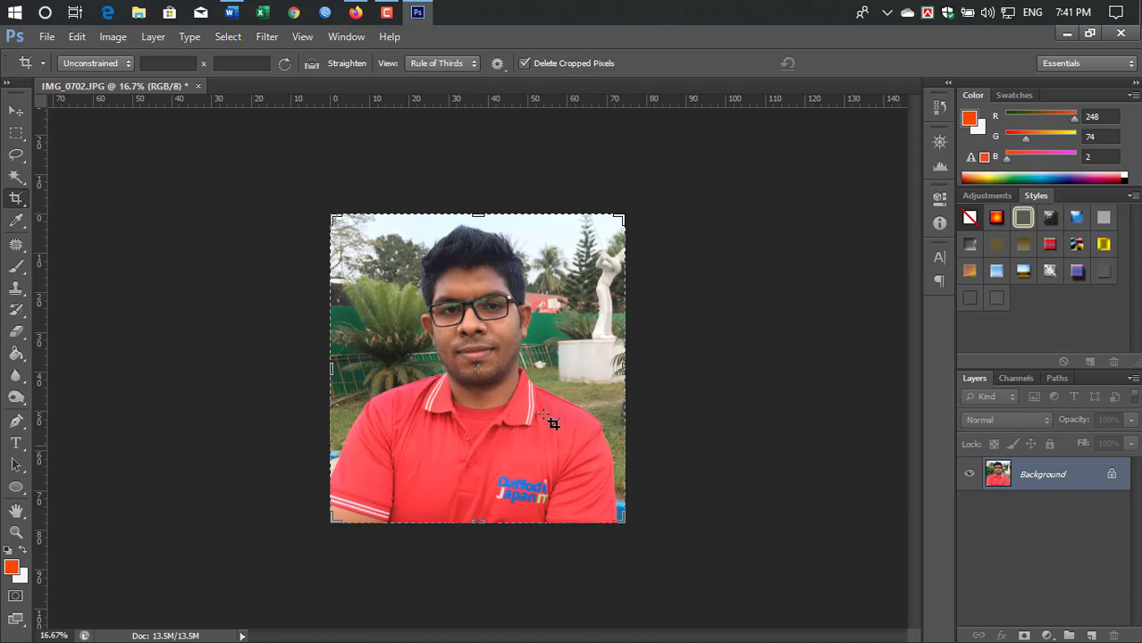
Step: Crop the photo to a custom aspect ratio of 1.6 by 2
{"action": "left_click", "coordinate": [16, 176]}
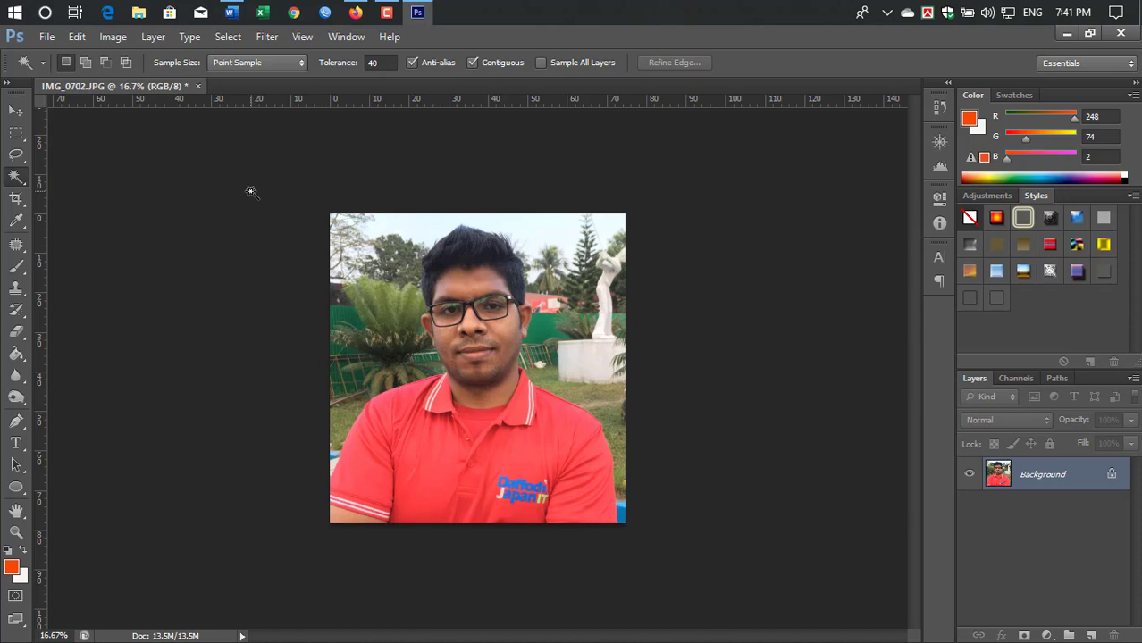
{"action": "left_click", "coordinate": [16, 197]}
{"action": "left_click", "coordinate": [153, 64]}
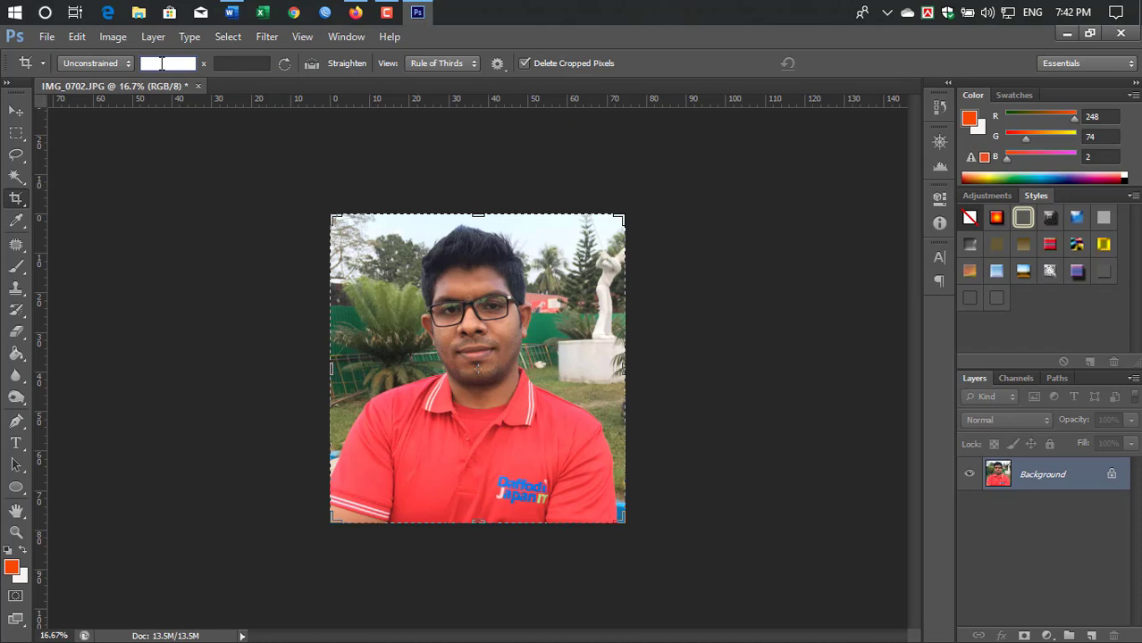
{"action": "type", "text": "1.6"}
{"action": "left_click", "coordinate": [254, 64]}
{"action": "type", "text": "2"}
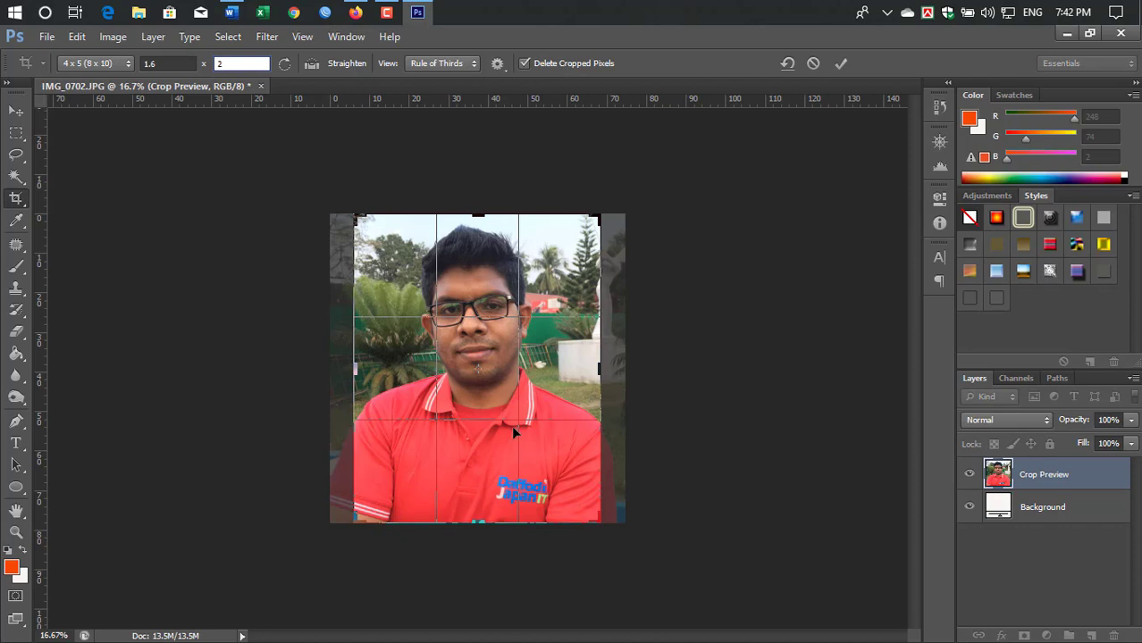
{"action": "key", "text": "Return"}
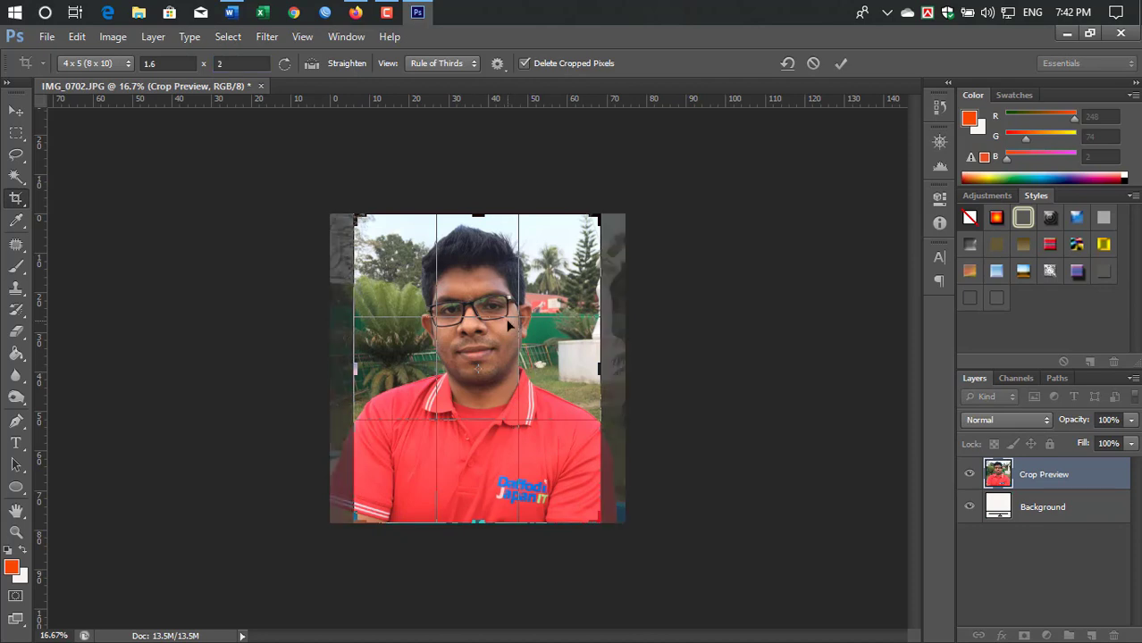
{"action": "key", "text": "Return"}
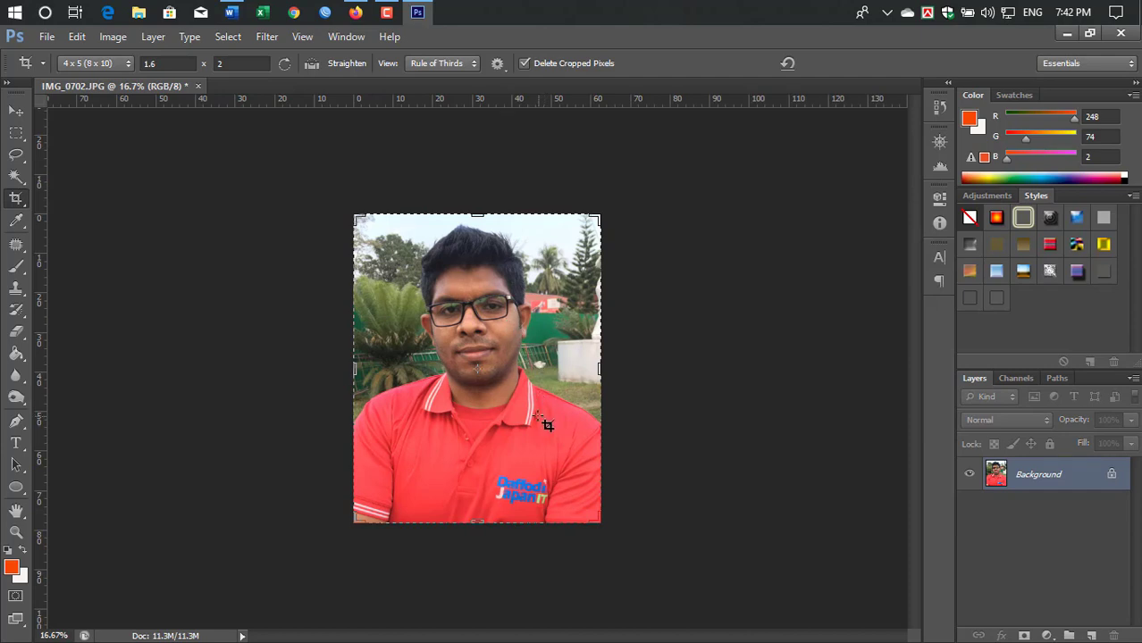
{"action": "key", "text": "ctrl+minus"}
{"action": "key", "text": "ctrl+minus"}
{"action": "key", "text": "ctrl+plus"}
{"action": "key", "text": "ctrl+plus"}
{"action": "key", "text": "ctrl+plus"}
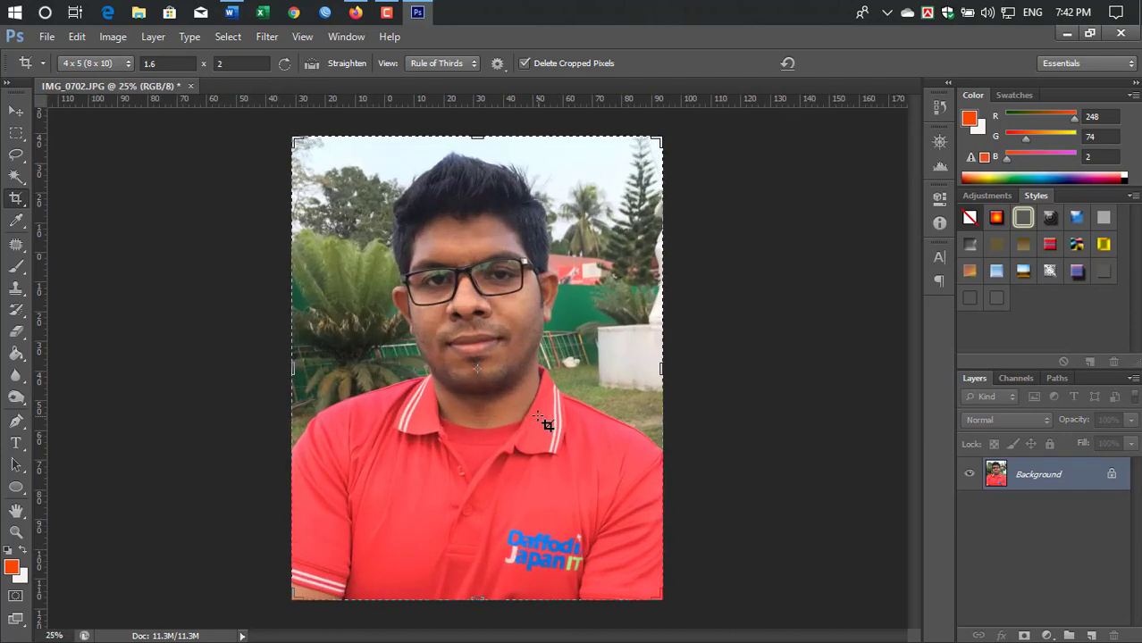
{"action": "key", "text": "ctrl+minus"}
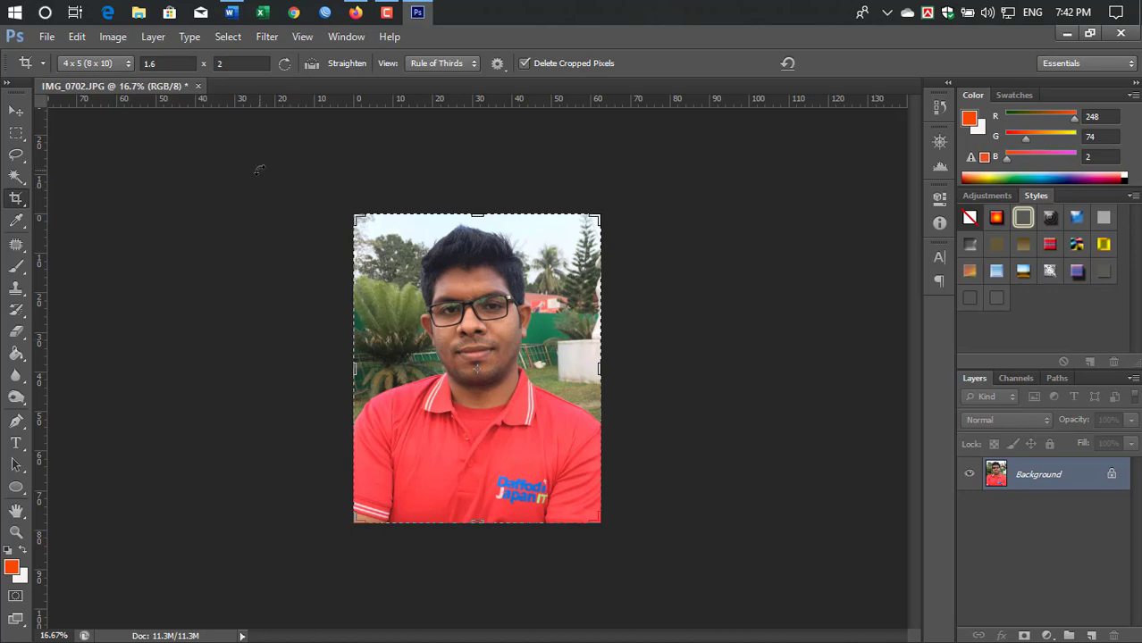
Step: Crop the photo to a custom aspect ratio of 3.5 by 5 and leave the Crop tool for the Magic Wand
{"action": "left_click", "coordinate": [168, 64]}
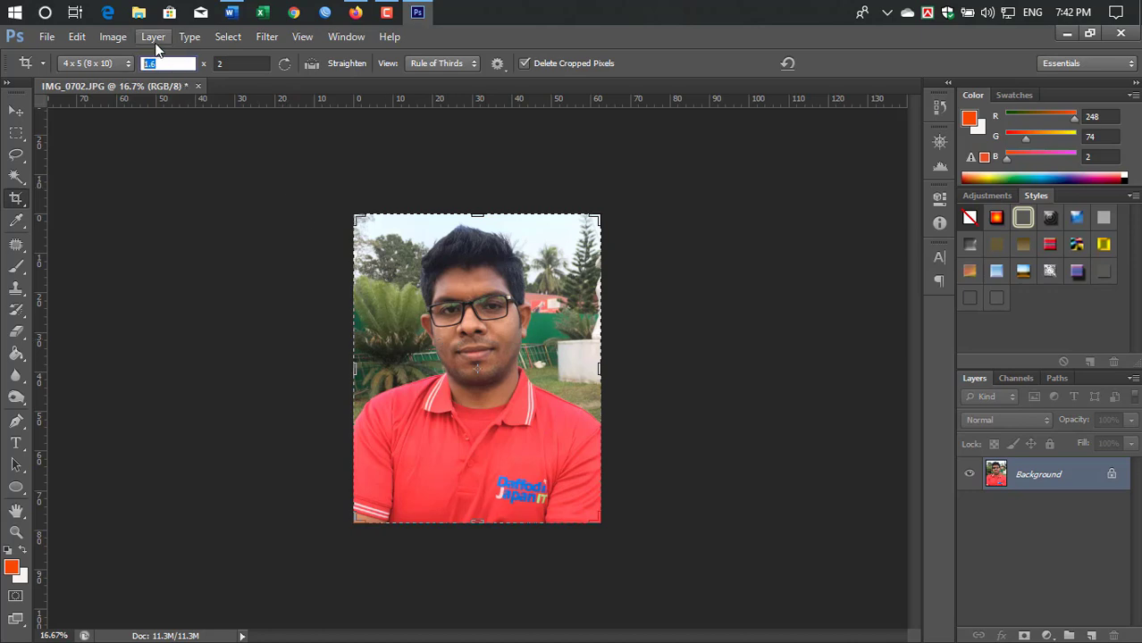
{"action": "type", "text": "3.5"}
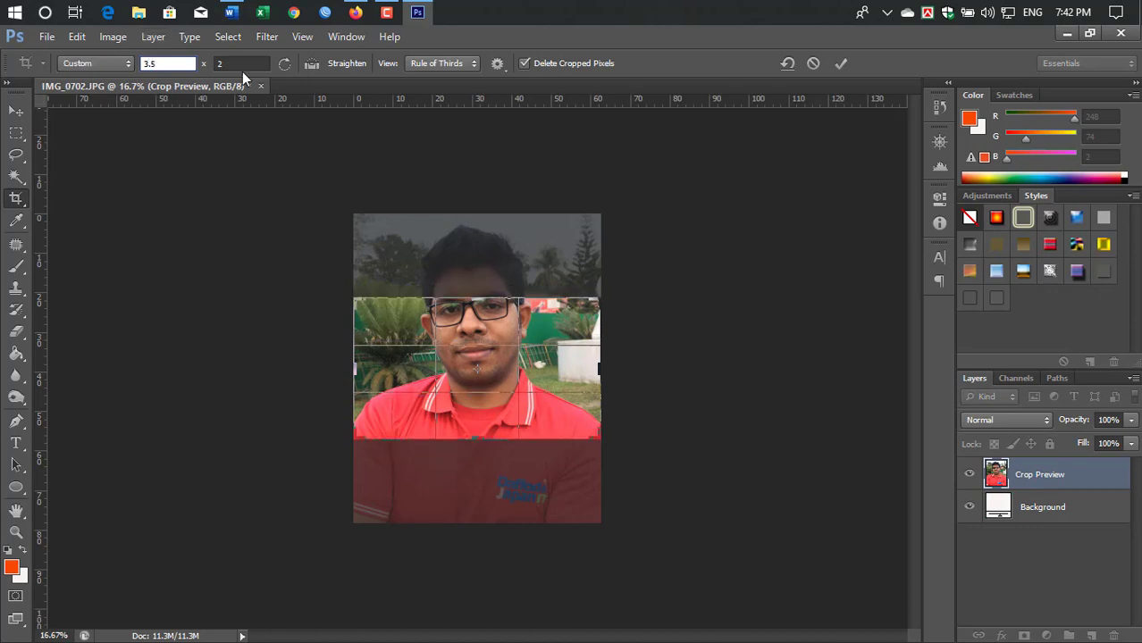
{"action": "left_click", "coordinate": [225, 58]}
{"action": "left_click", "coordinate": [238, 64]}
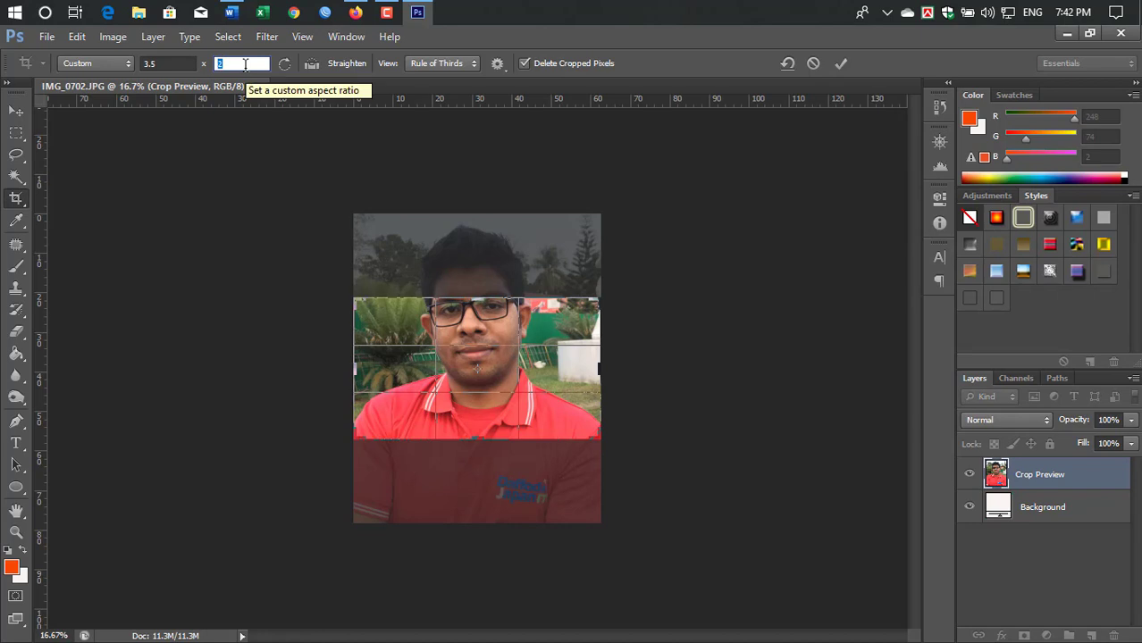
{"action": "type", "text": "5"}
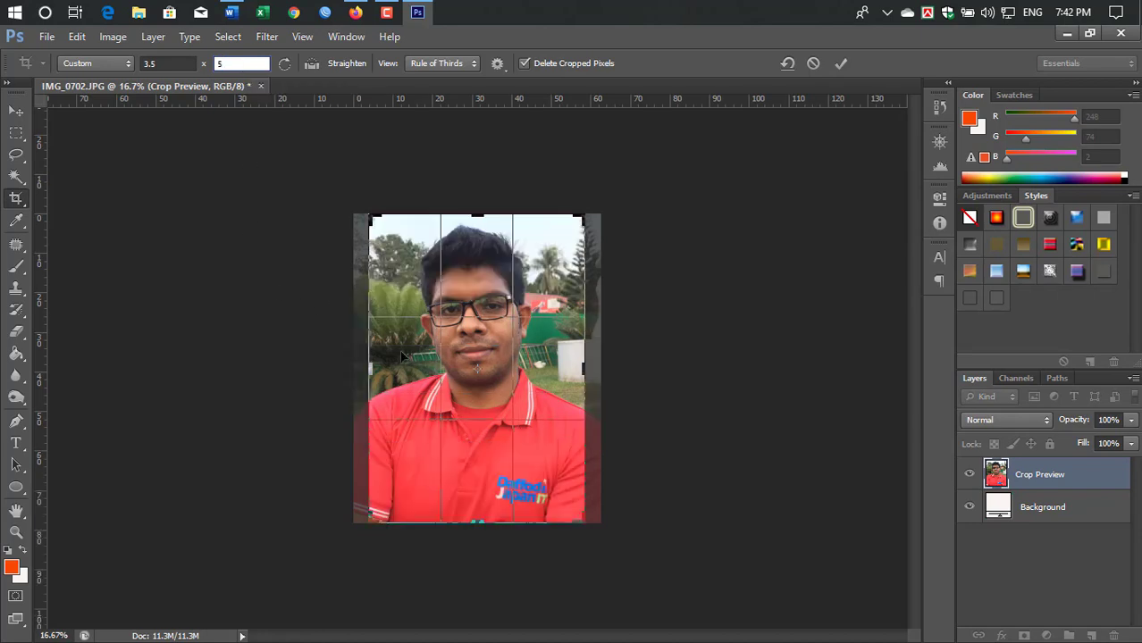
{"action": "key", "text": "Return"}
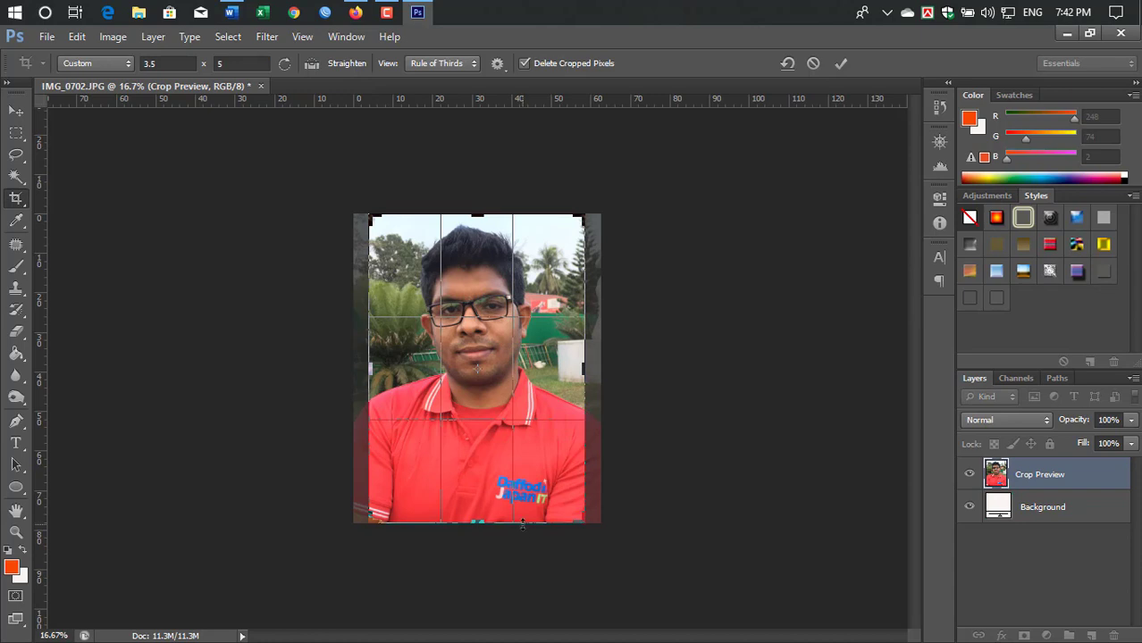
{"action": "key", "text": "Return"}
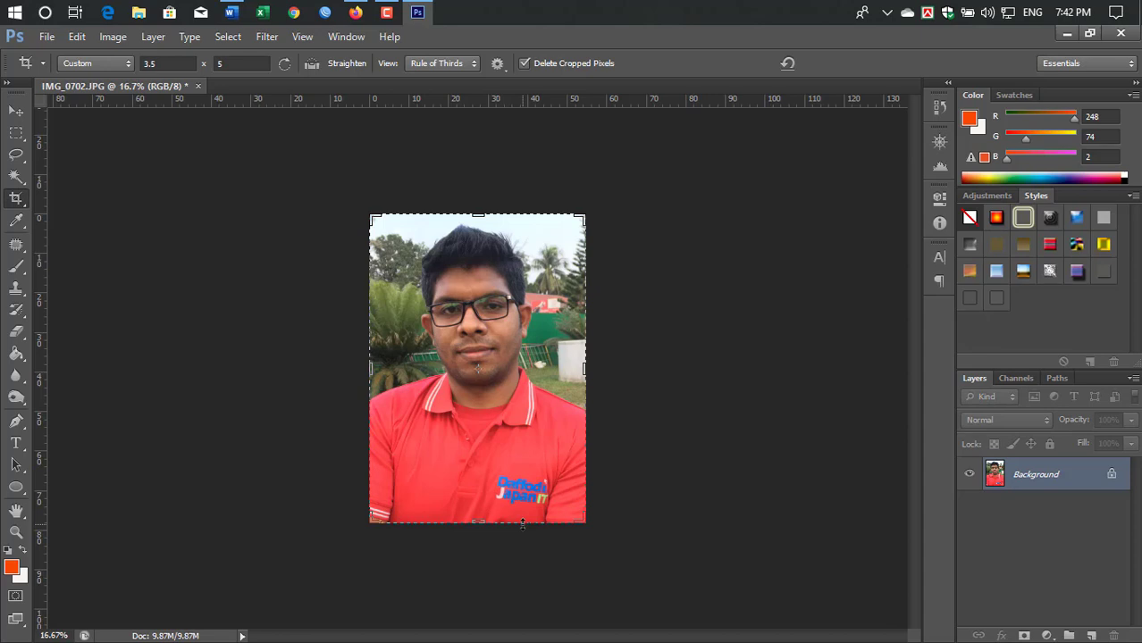
{"action": "left_click", "coordinate": [523, 525]}
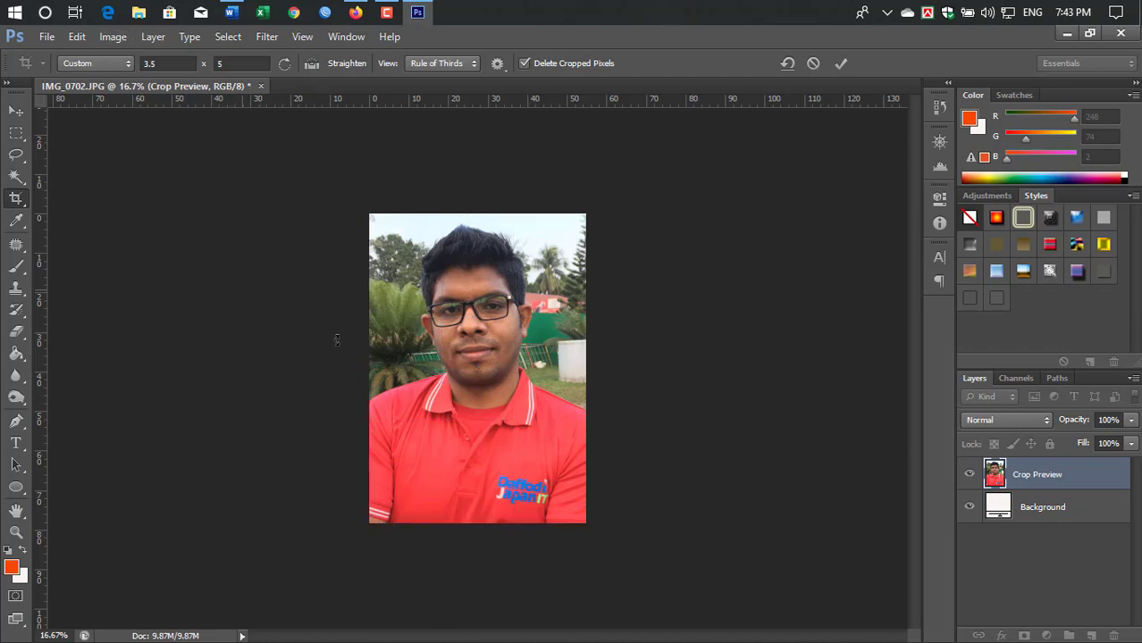
{"action": "key", "text": "Return"}
{"action": "left_click", "coordinate": [16, 176]}
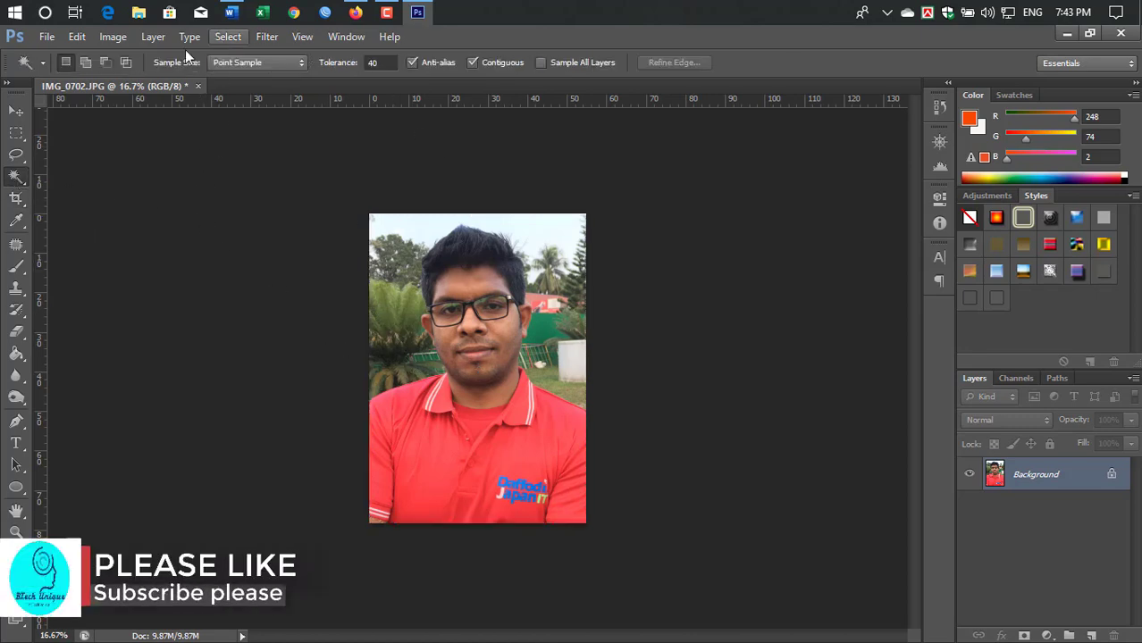
Step: Flip the canvas horizontally to mirror the photo, and flip it back to its original orientation
{"action": "left_click", "coordinate": [119, 42]}
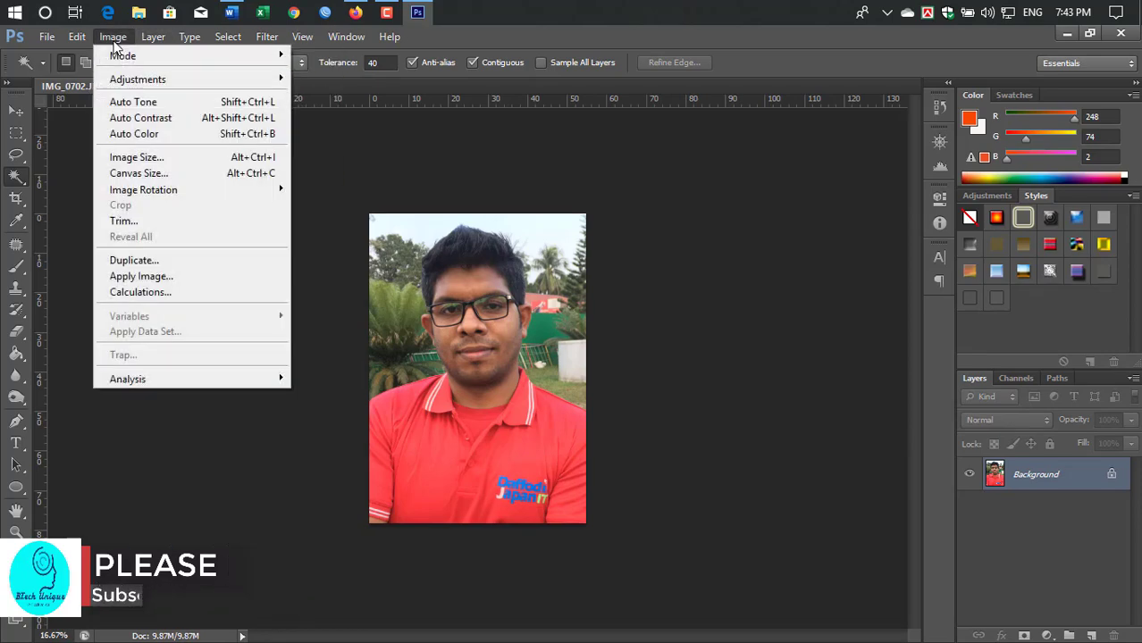
{"action": "mouse_move", "coordinate": [170, 190]}
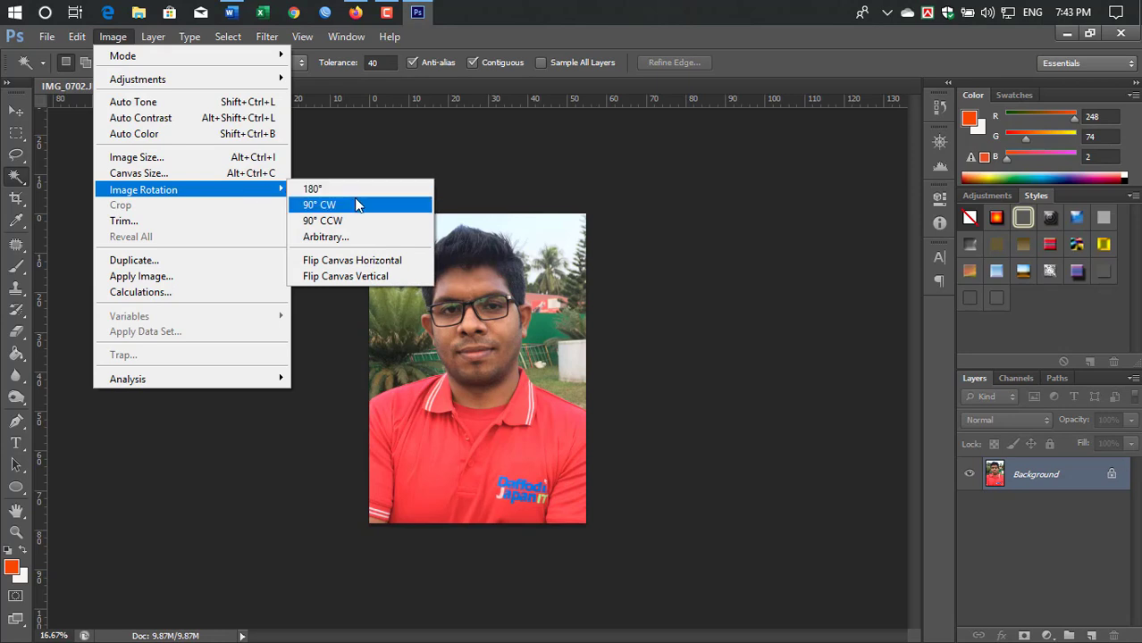
{"action": "left_click", "coordinate": [331, 267]}
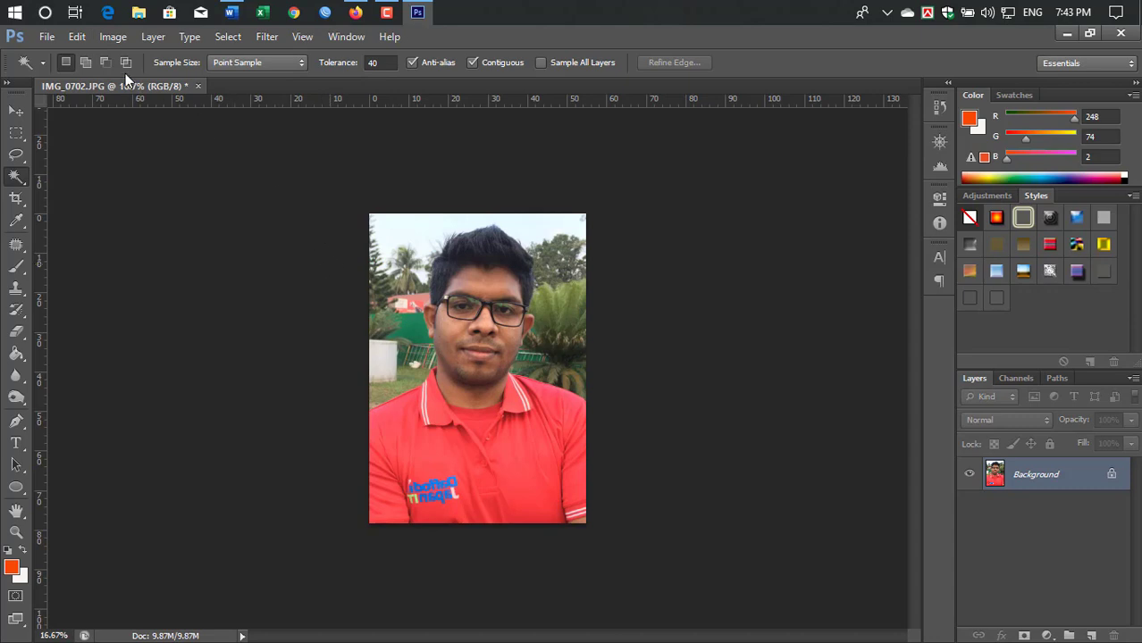
{"action": "left_click", "coordinate": [113, 37]}
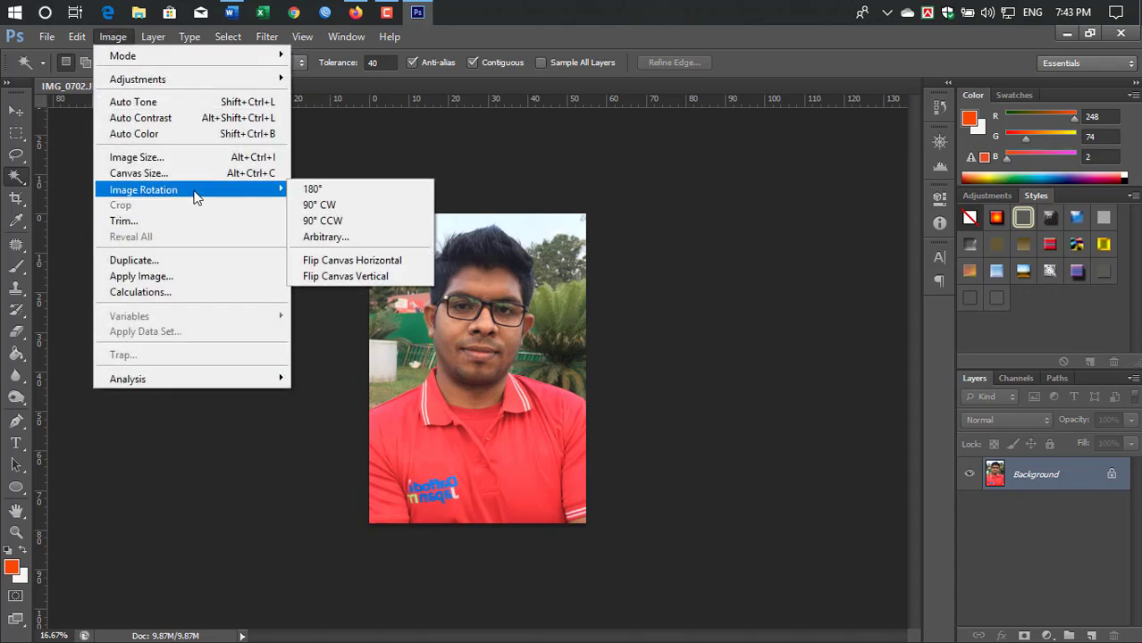
{"action": "left_click", "coordinate": [361, 263]}
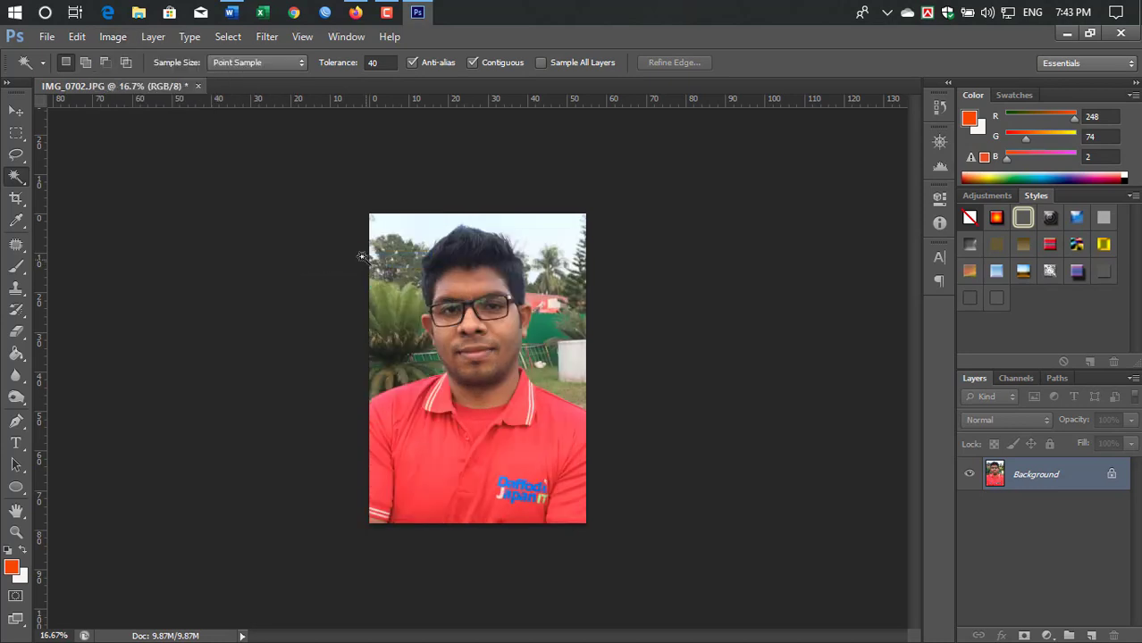
Step: Rotate the whole image by 180°
{"action": "left_click", "coordinate": [113, 37]}
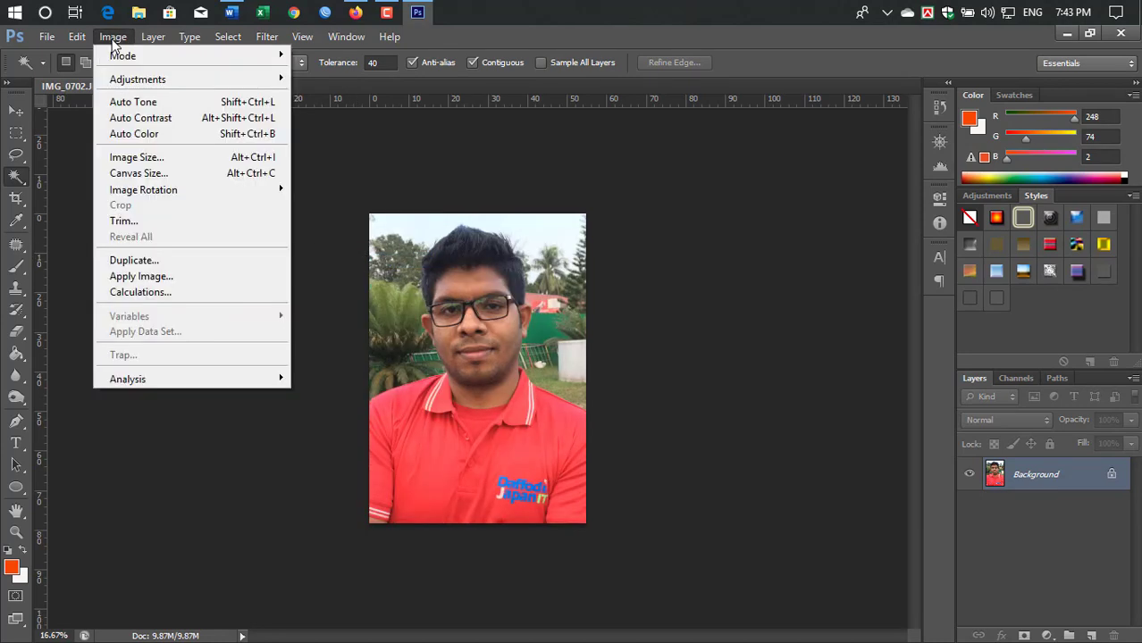
{"action": "mouse_move", "coordinate": [230, 190]}
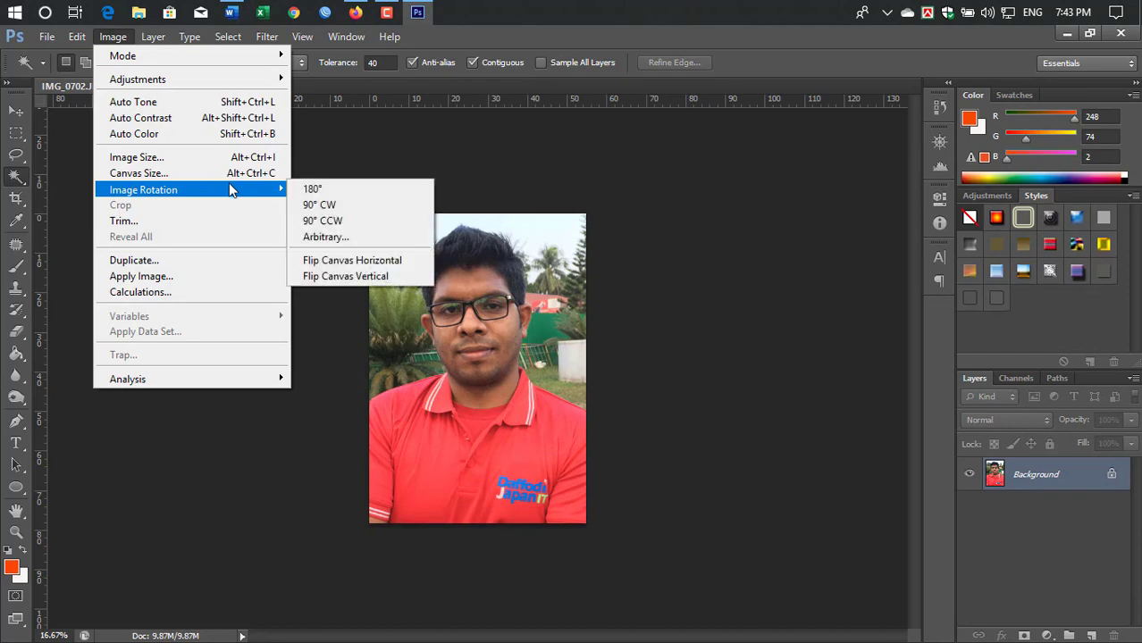
{"action": "left_click", "coordinate": [313, 190]}
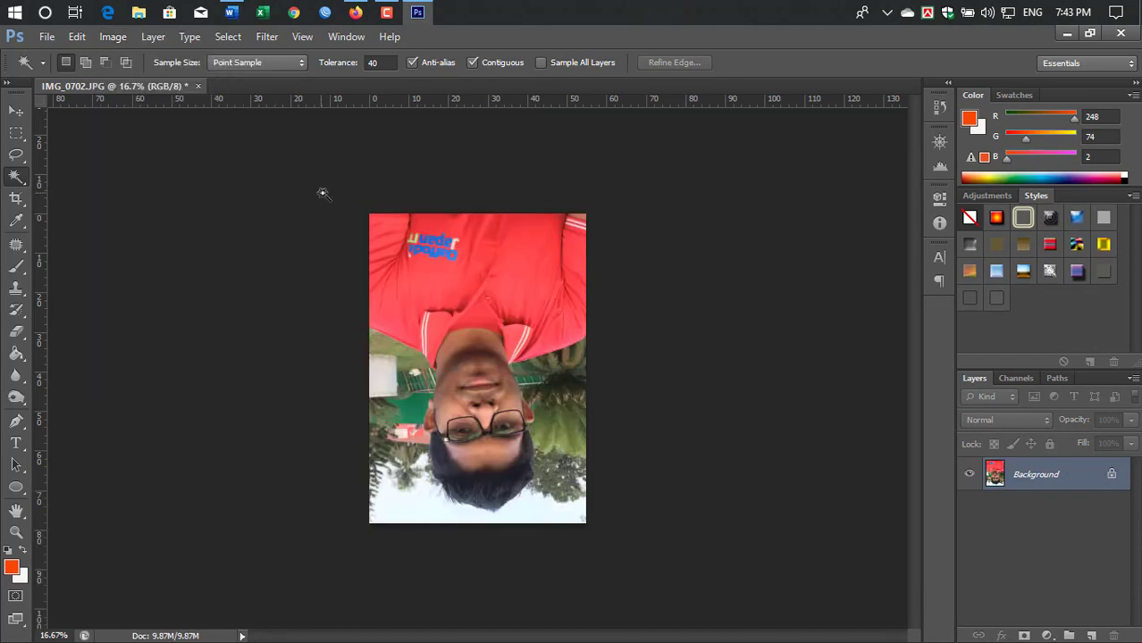
Step: Rotate the whole image 90° clockwise twice so the portrait stands upright
{"action": "left_click", "coordinate": [123, 37]}
{"action": "mouse_move", "coordinate": [239, 190]}
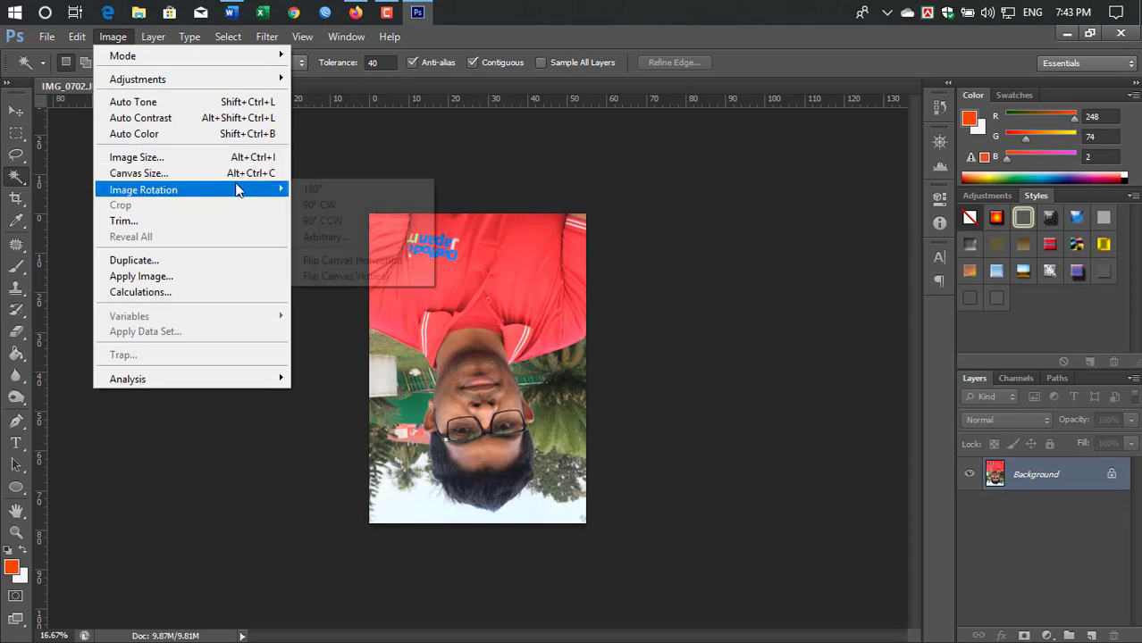
{"action": "left_click", "coordinate": [312, 206]}
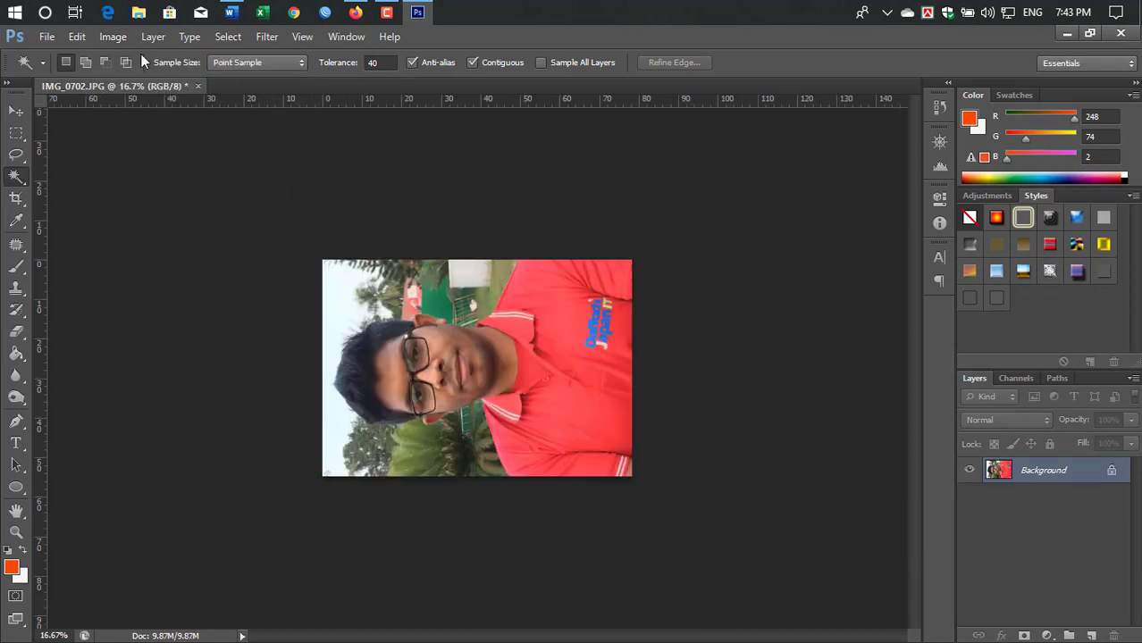
{"action": "left_click", "coordinate": [114, 37]}
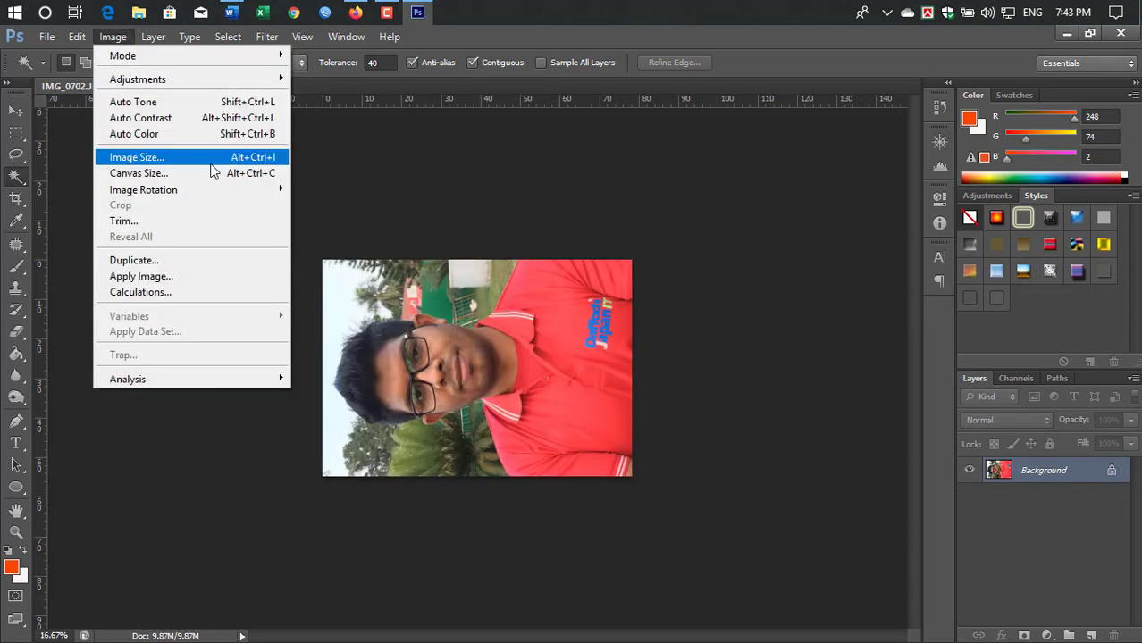
{"action": "mouse_move", "coordinate": [222, 197]}
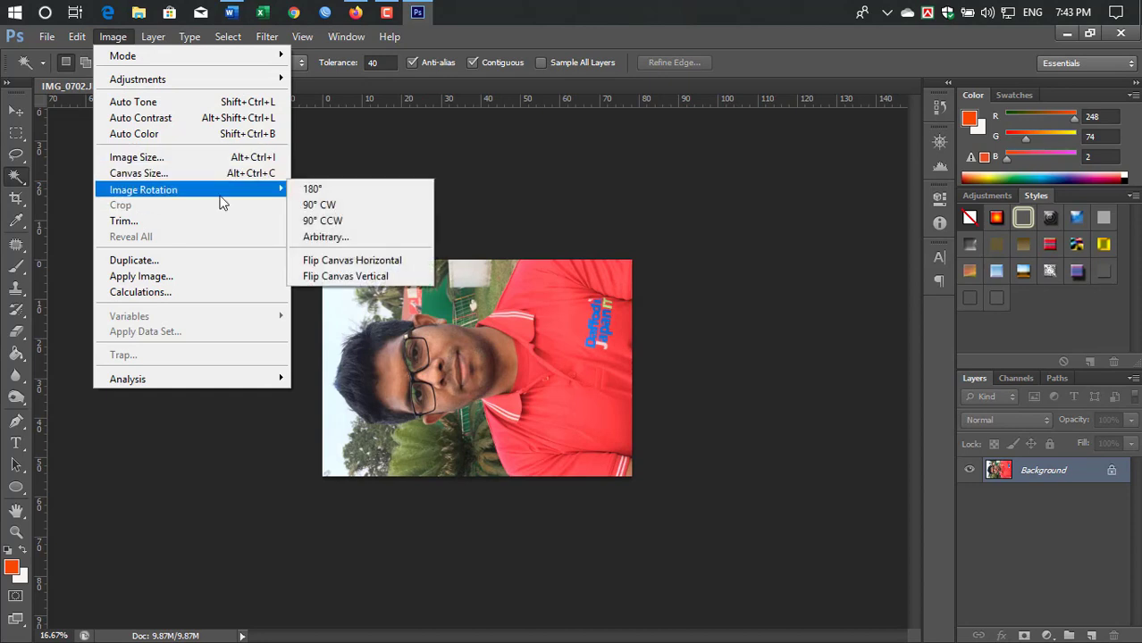
{"action": "left_click", "coordinate": [324, 207]}
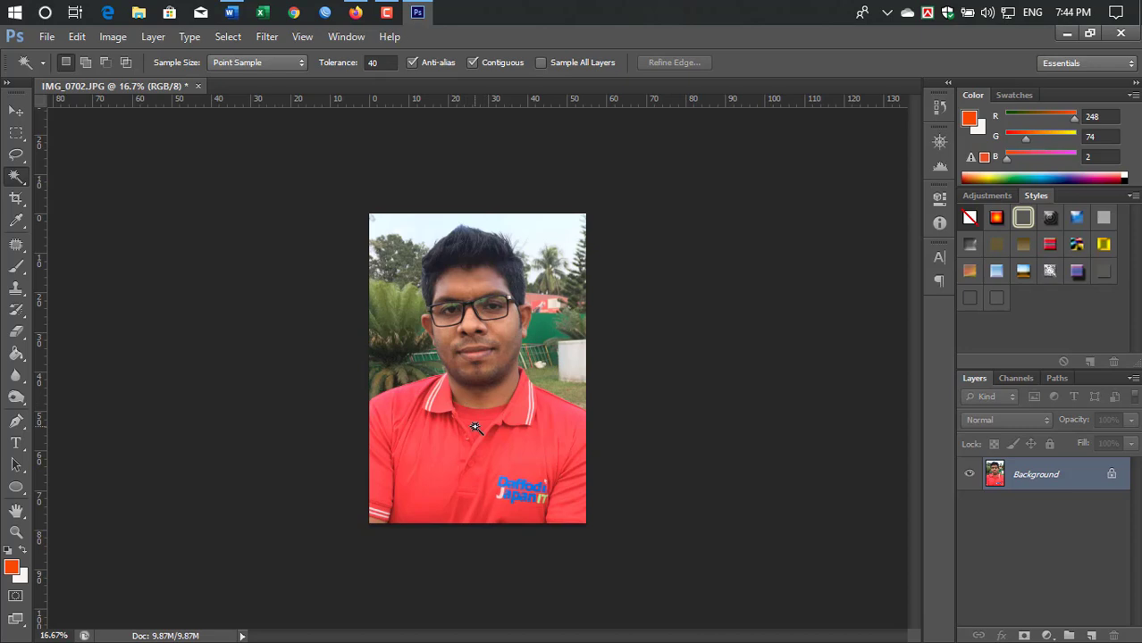
Step: Switch to Word to check the tutorial's topic list, and return to Photoshop
{"action": "key", "text": "ctrl+plus"}
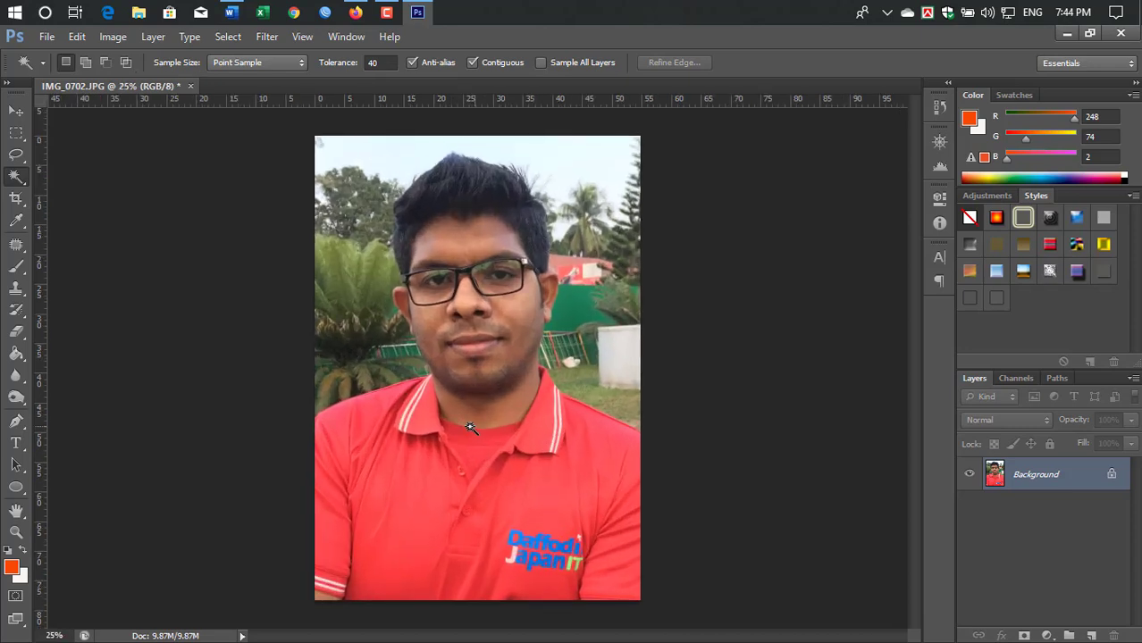
{"action": "left_click", "coordinate": [232, 13]}
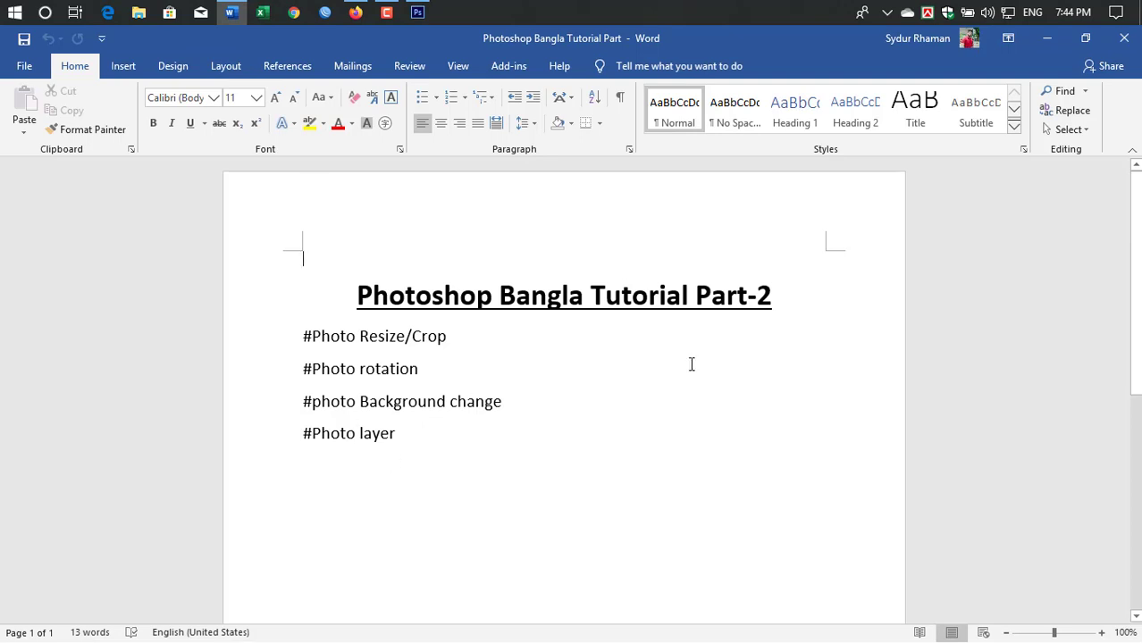
{"action": "left_click", "coordinate": [415, 12]}
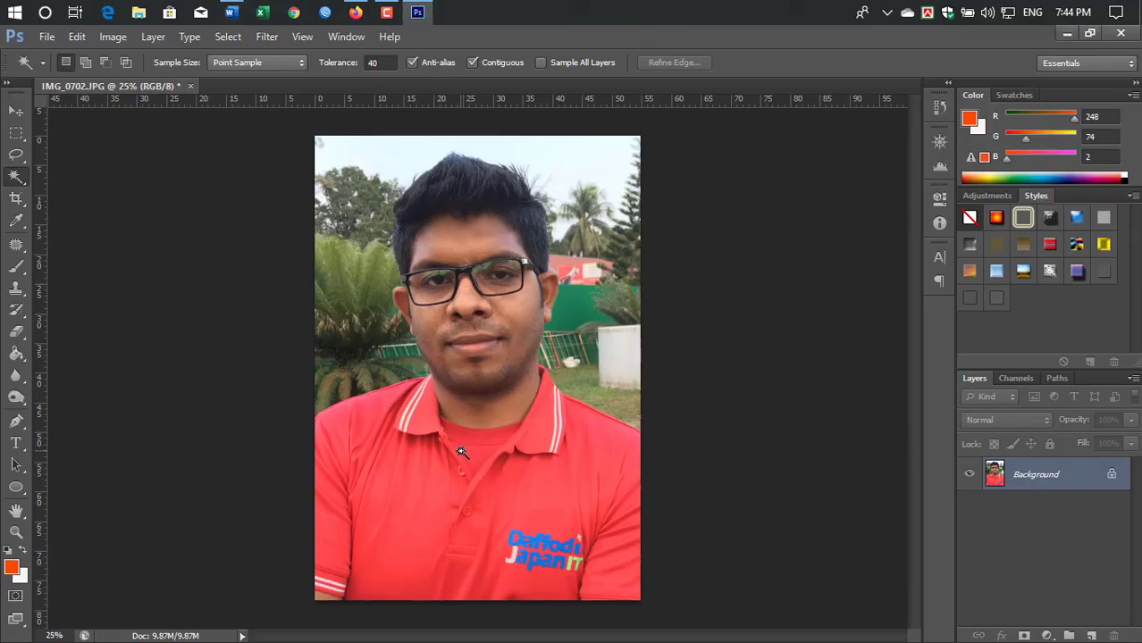
Step: Start a Pen tool path just outside the photo's left edge and trace the left shoulder up to the shirt collar
{"action": "key", "text": "ctrl+plus"}
{"action": "key", "text": "ctrl+plus"}
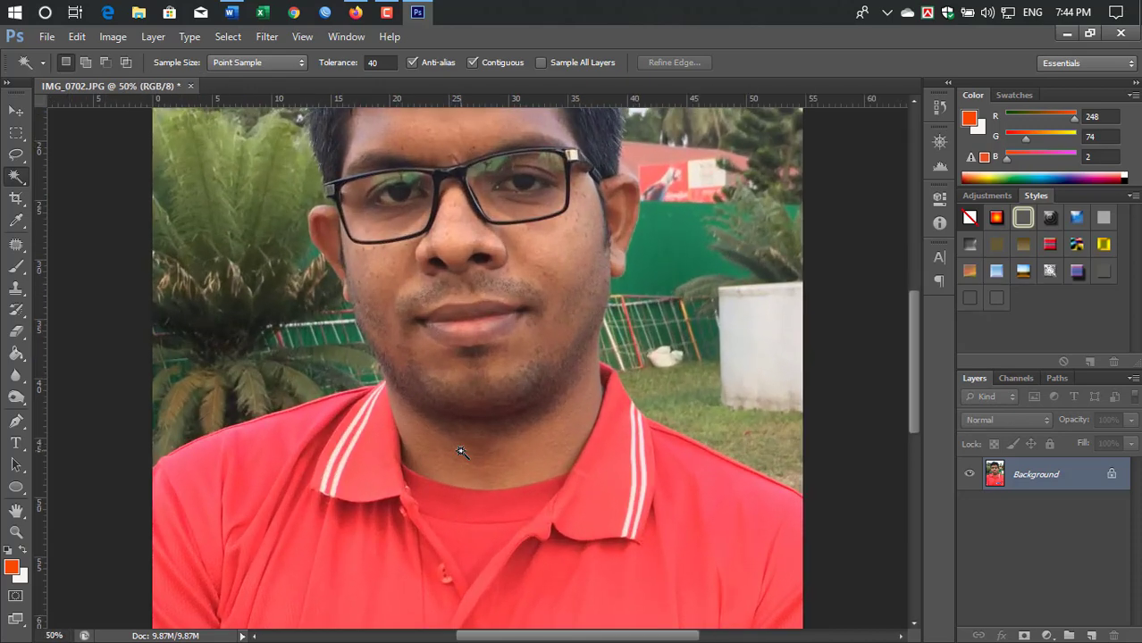
{"action": "key", "text": "ctrl+plus"}
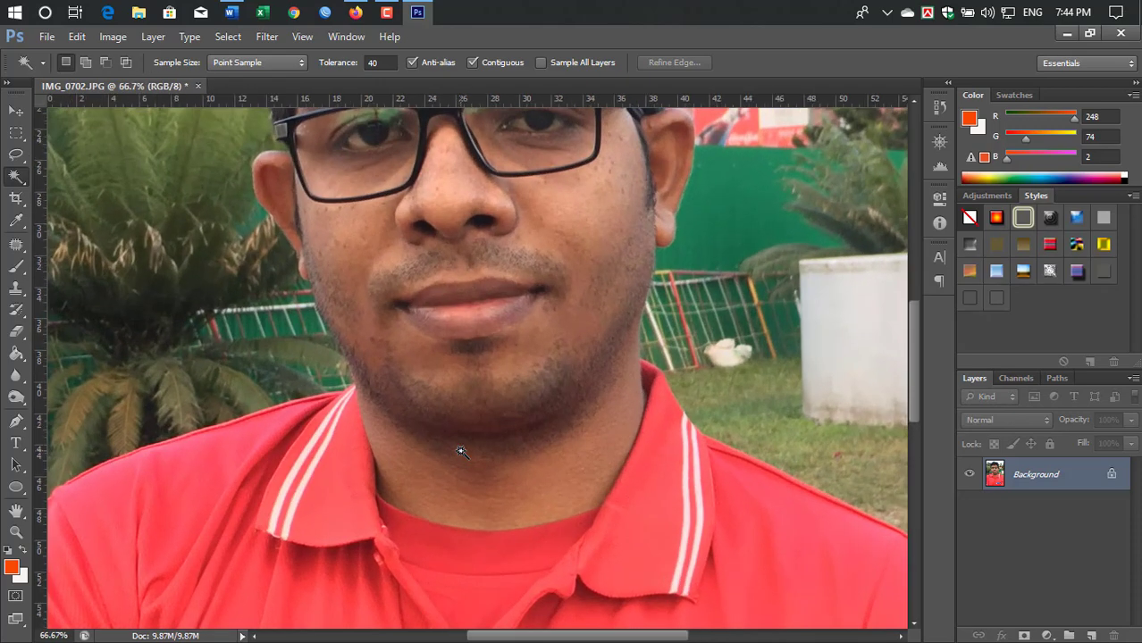
{"action": "left_click_drag", "start_coordinate": [607, 636], "coordinate": [554, 619]}
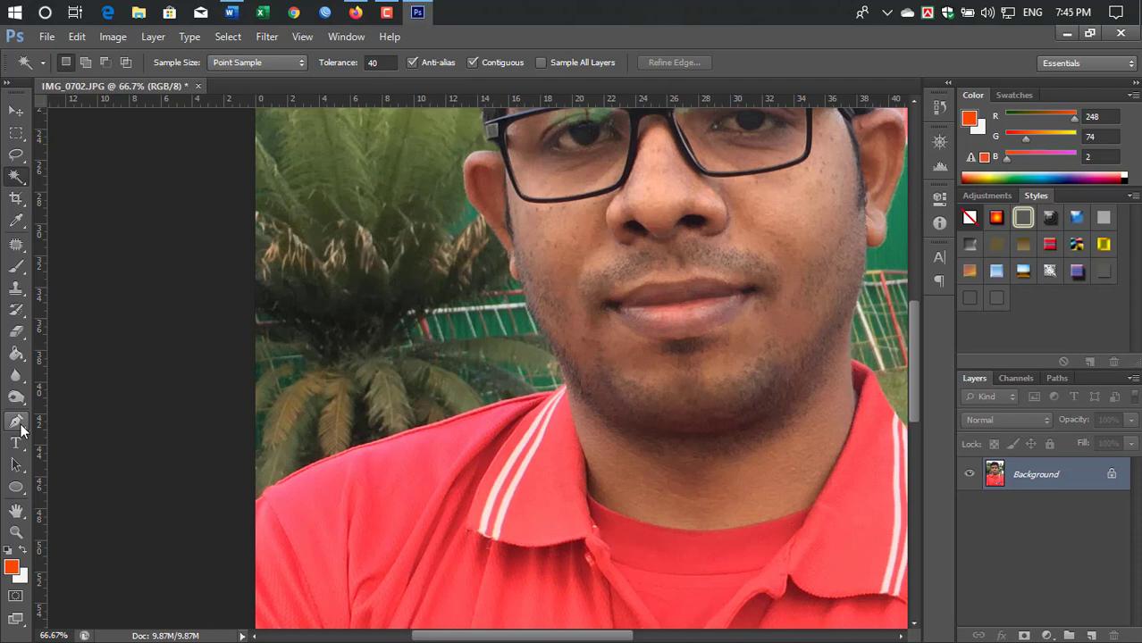
{"action": "left_click_drag", "start_coordinate": [20, 430], "coordinate": [83, 420]}
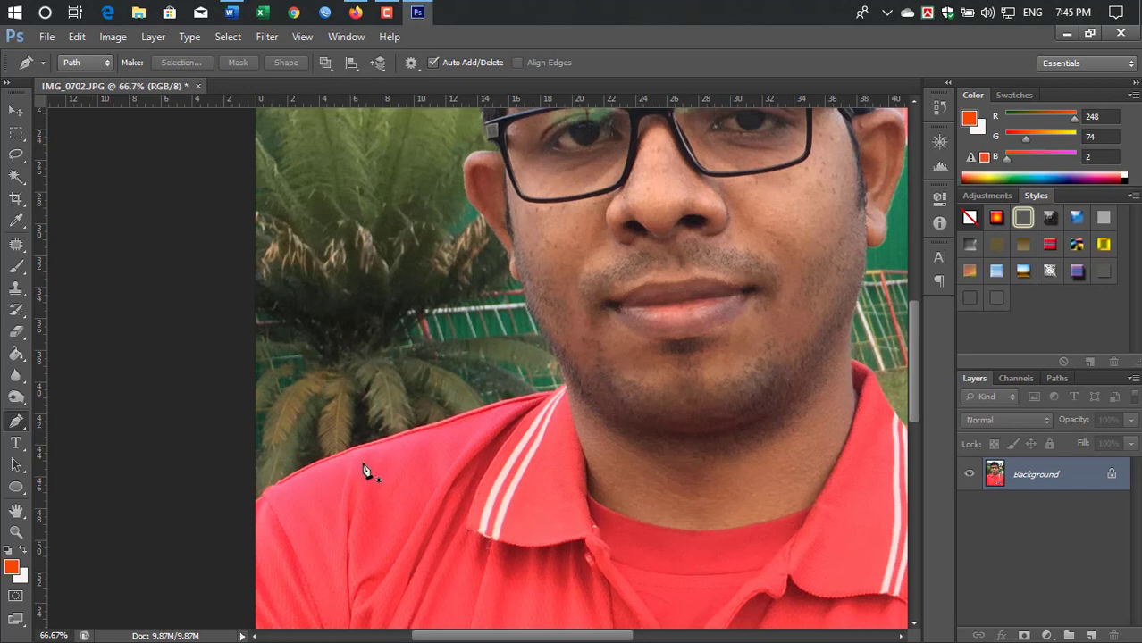
{"action": "left_click", "coordinate": [192, 558]}
{"action": "left_click", "coordinate": [259, 497]}
{"action": "left_click", "coordinate": [323, 459]}
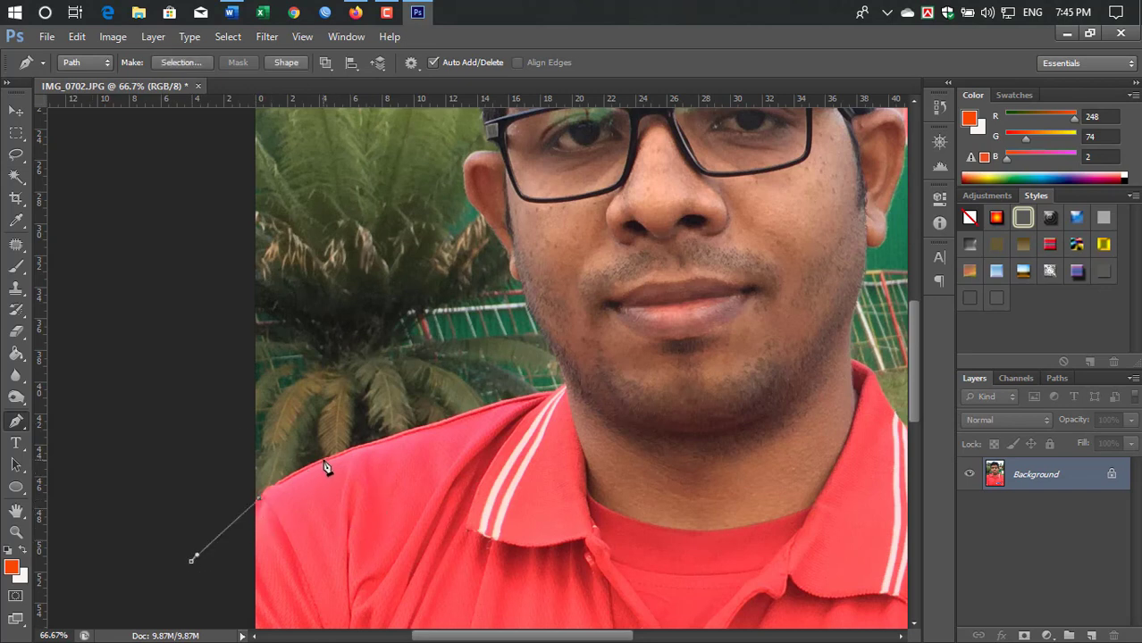
{"action": "left_click", "coordinate": [456, 419]}
{"action": "left_click", "coordinate": [543, 395]}
Step: Continue the path up the left side of the jaw and around the left ear to the glasses
{"action": "left_click", "coordinate": [531, 316]}
{"action": "left_click", "coordinate": [511, 257]}
{"action": "left_click", "coordinate": [471, 204]}
{"action": "left_click", "coordinate": [470, 156]}
{"action": "left_click", "coordinate": [504, 152]}
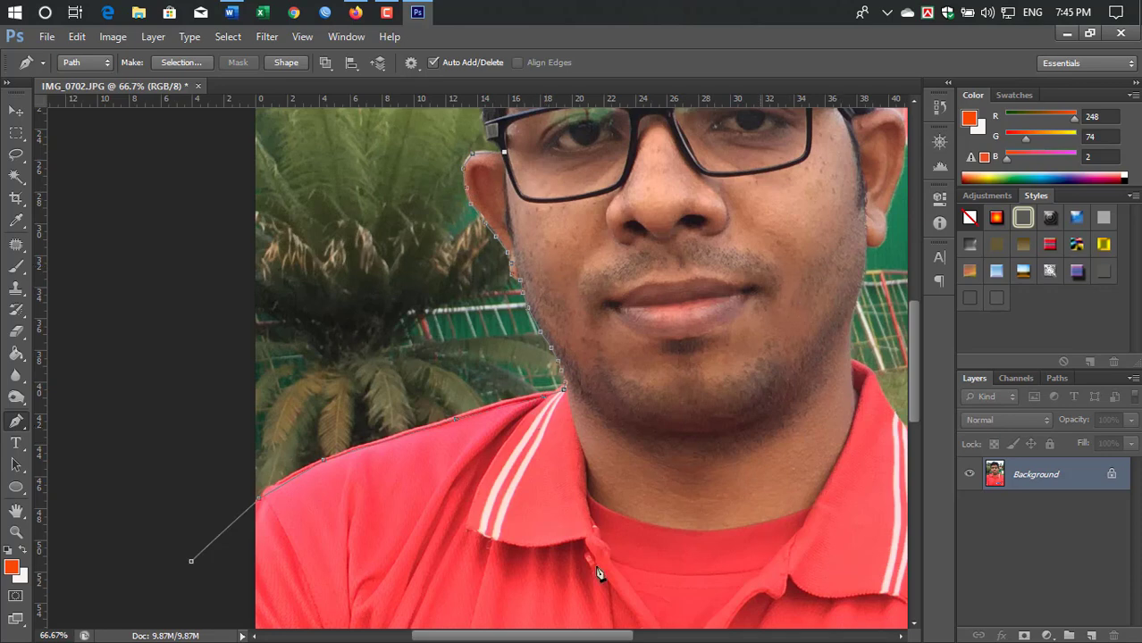
Step: Extend the path past the glasses' temple and up the left side of the hair
{"action": "left_click", "coordinate": [16, 511]}
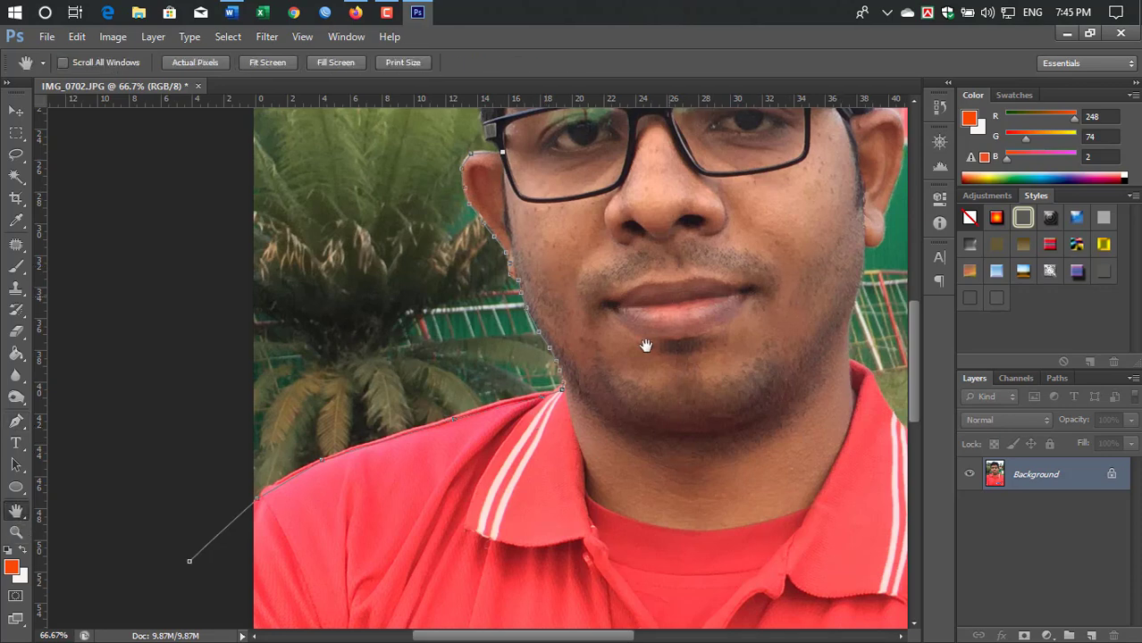
{"action": "left_click_drag", "start_coordinate": [645, 341], "coordinate": [612, 573]}
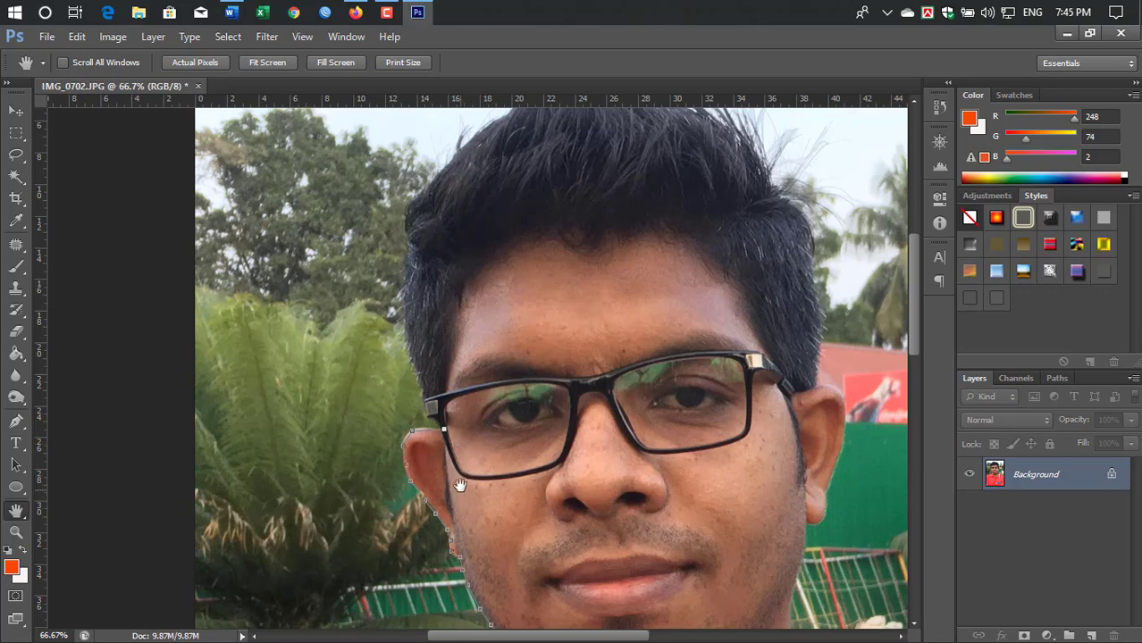
{"action": "left_click", "coordinate": [16, 421]}
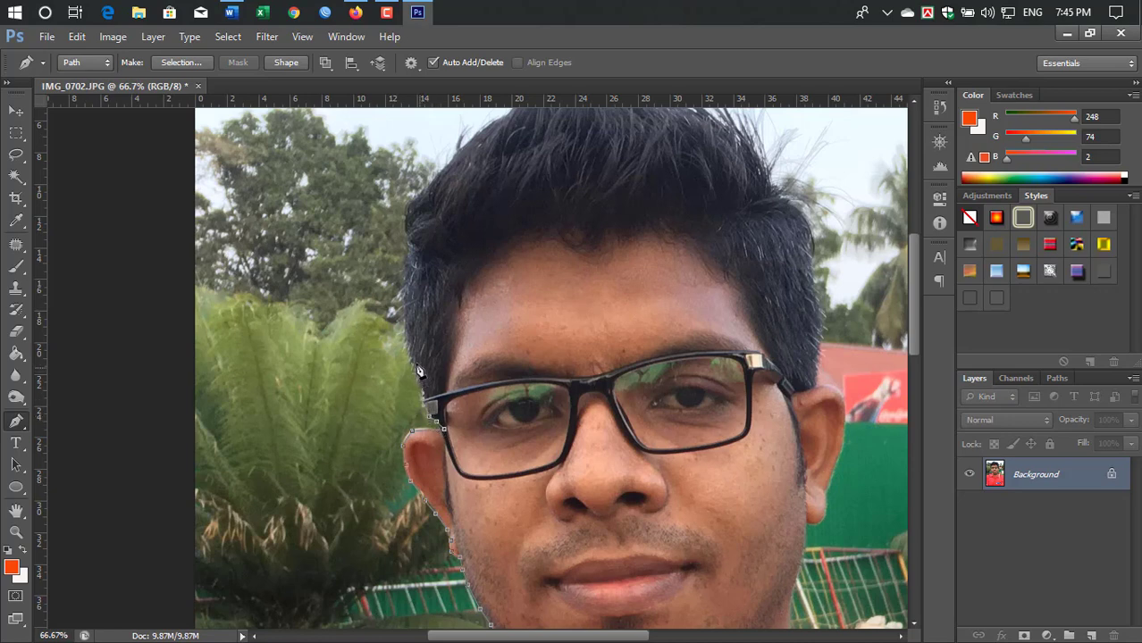
{"action": "left_click", "coordinate": [409, 261]}
{"action": "left_click", "coordinate": [407, 219]}
{"action": "left_click", "coordinate": [440, 166]}
{"action": "scroll", "coordinate": [597, 255], "scroll_direction": "up", "scroll_amount": 3}
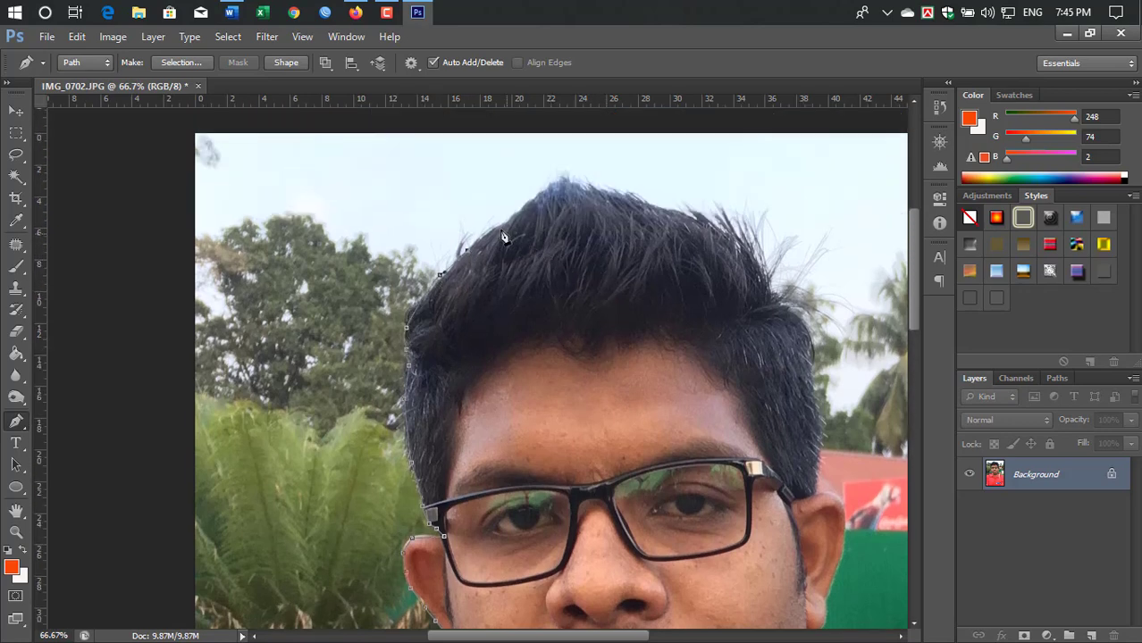
Step: Trace the path across the top of the hair to its upper right side
{"action": "left_click", "coordinate": [497, 225]}
{"action": "left_click", "coordinate": [525, 204]}
{"action": "left_click", "coordinate": [553, 177]}
{"action": "left_click", "coordinate": [582, 183]}
{"action": "left_click", "coordinate": [636, 196]}
{"action": "left_click", "coordinate": [715, 220]}
{"action": "left_click", "coordinate": [755, 243]}
{"action": "left_click", "coordinate": [780, 279]}
{"action": "left_click", "coordinate": [769, 296]}
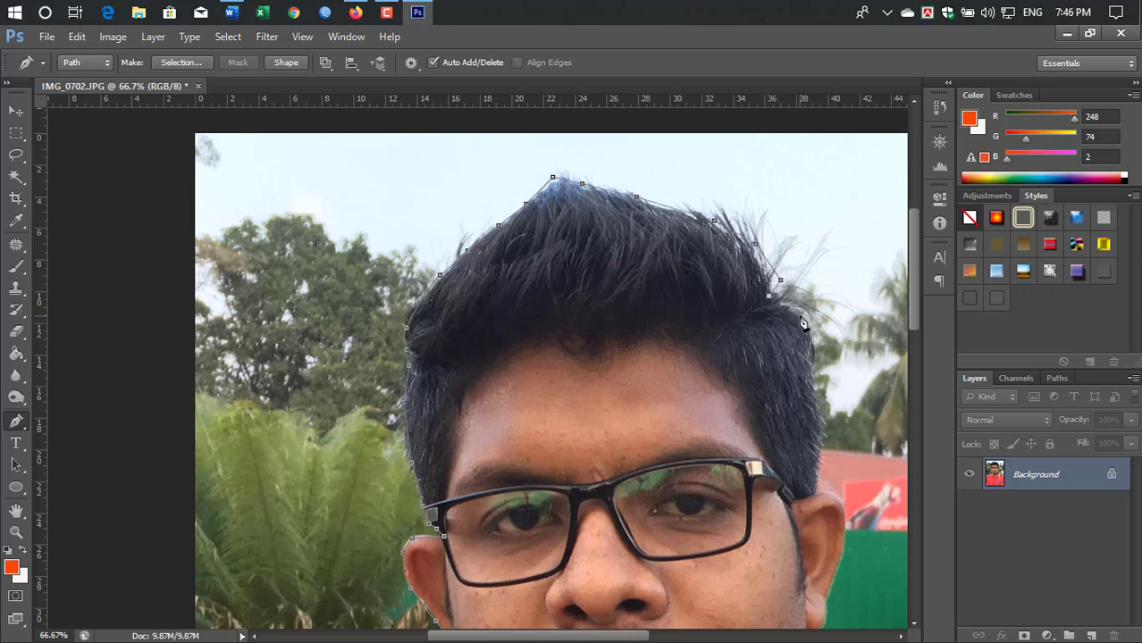
Step: Continue the path down the right side of the hair and around the right ear to the cheek
{"action": "left_click", "coordinate": [821, 420]}
{"action": "left_click", "coordinate": [822, 452]}
{"action": "left_click", "coordinate": [813, 490]}
{"action": "left_click_drag", "start_coordinate": [832, 497], "coordinate": [844, 504]}
{"action": "scroll", "coordinate": [831, 554], "scroll_direction": "down", "scroll_amount": 3}
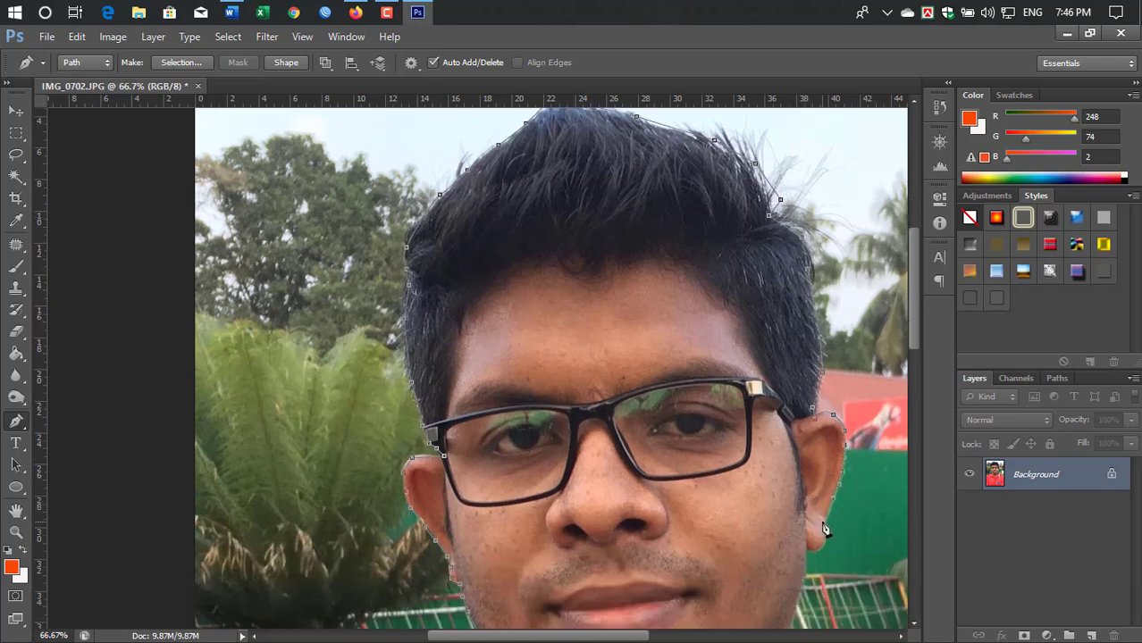
{"action": "scroll", "coordinate": [824, 529], "scroll_direction": "down", "scroll_amount": 1}
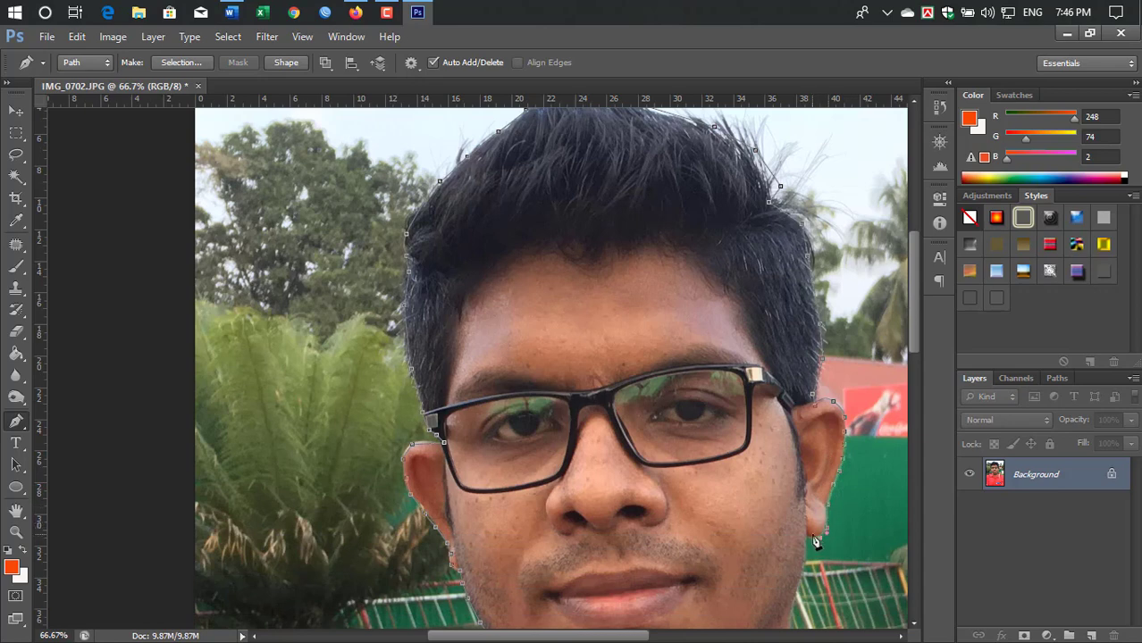
{"action": "scroll", "coordinate": [807, 536], "scroll_direction": "down", "scroll_amount": 2}
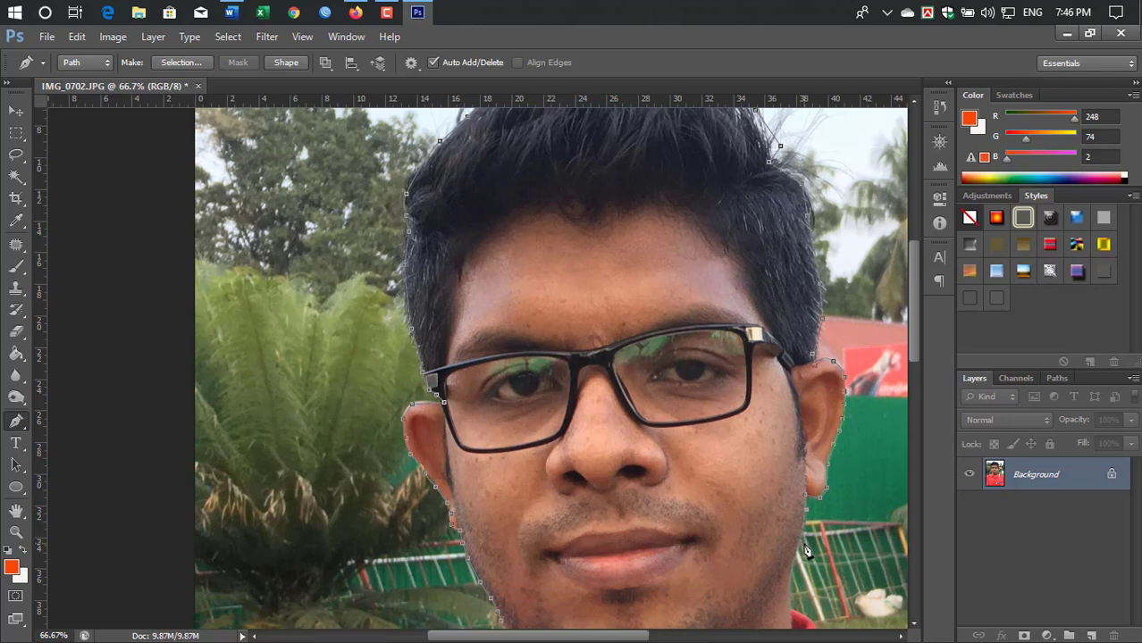
{"action": "scroll", "coordinate": [806, 552], "scroll_direction": "down", "scroll_amount": 1}
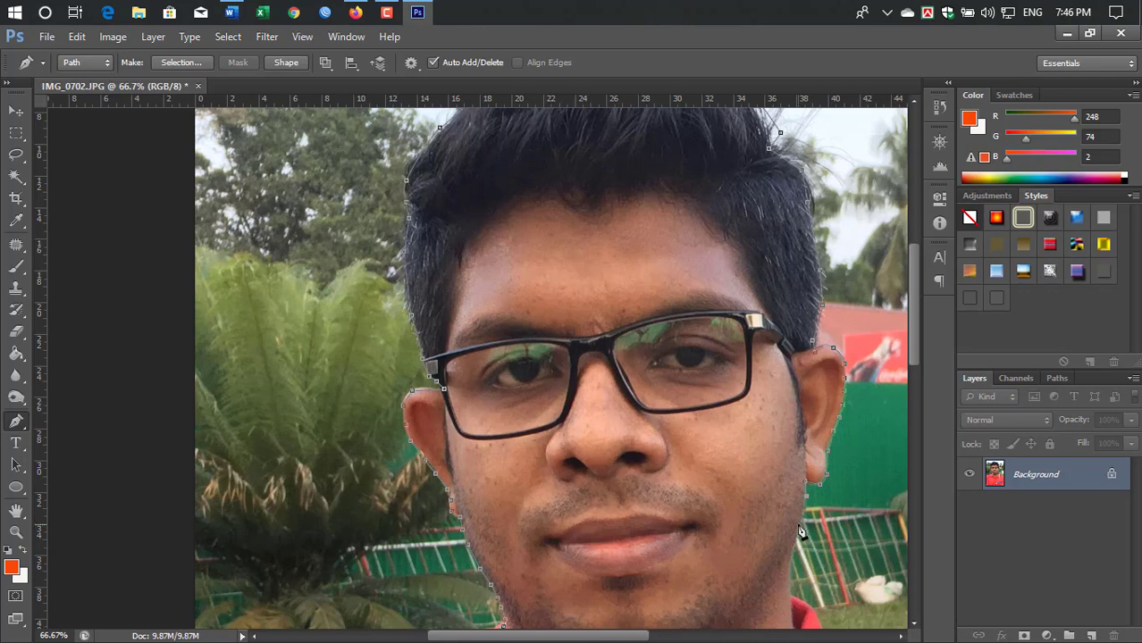
Step: Trace the path closely along the right jawline and down the neck toward the shirt collar
{"action": "key", "text": "ctrl+plus"}
{"action": "key", "text": "ctrl+plus"}
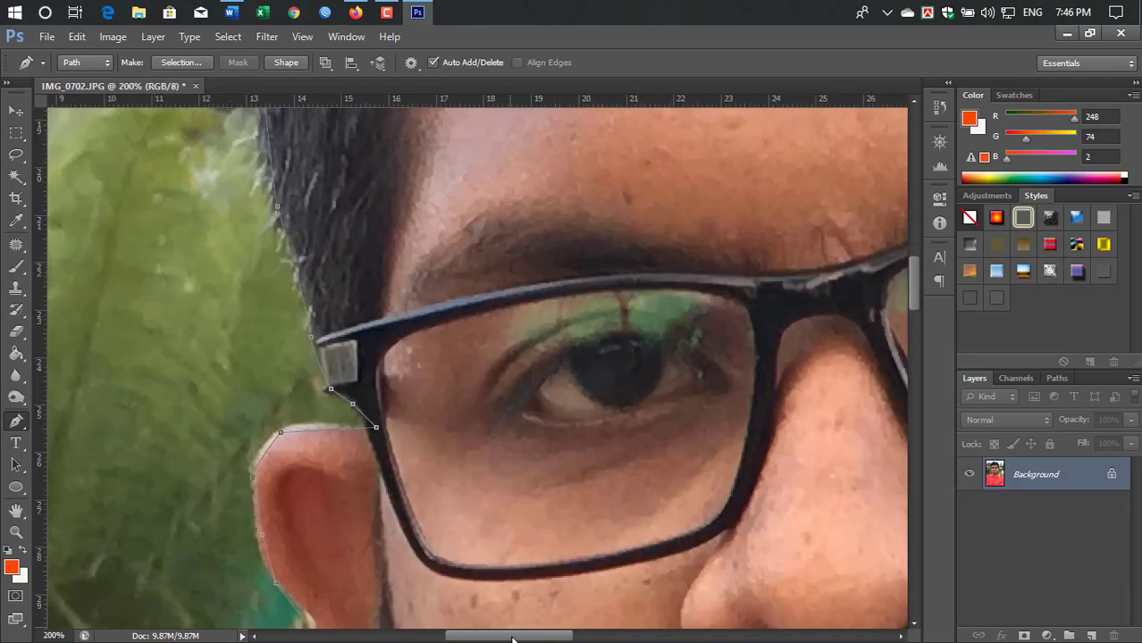
{"action": "left_click_drag", "start_coordinate": [509, 636], "coordinate": [638, 637]}
{"action": "scroll", "coordinate": [711, 462], "scroll_direction": "down", "scroll_amount": 1}
{"action": "scroll", "coordinate": [711, 462], "scroll_direction": "down", "scroll_amount": 5}
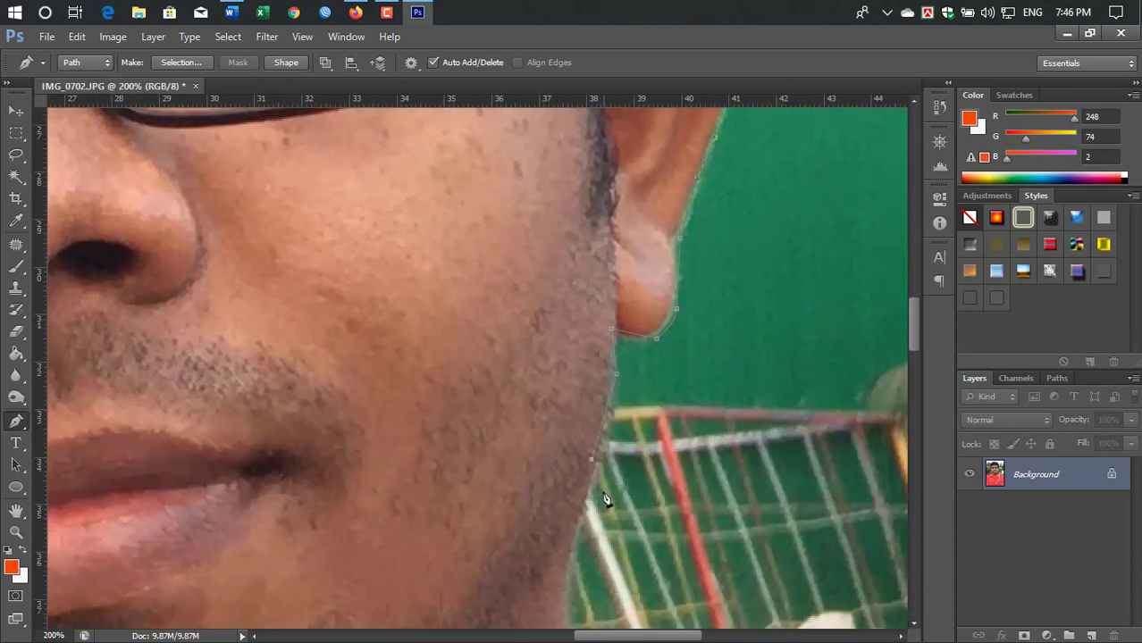
{"action": "left_click", "coordinate": [585, 494]}
{"action": "left_click", "coordinate": [582, 517]}
{"action": "left_click", "coordinate": [571, 554]}
{"action": "scroll", "coordinate": [601, 538], "scroll_direction": "down", "scroll_amount": 3}
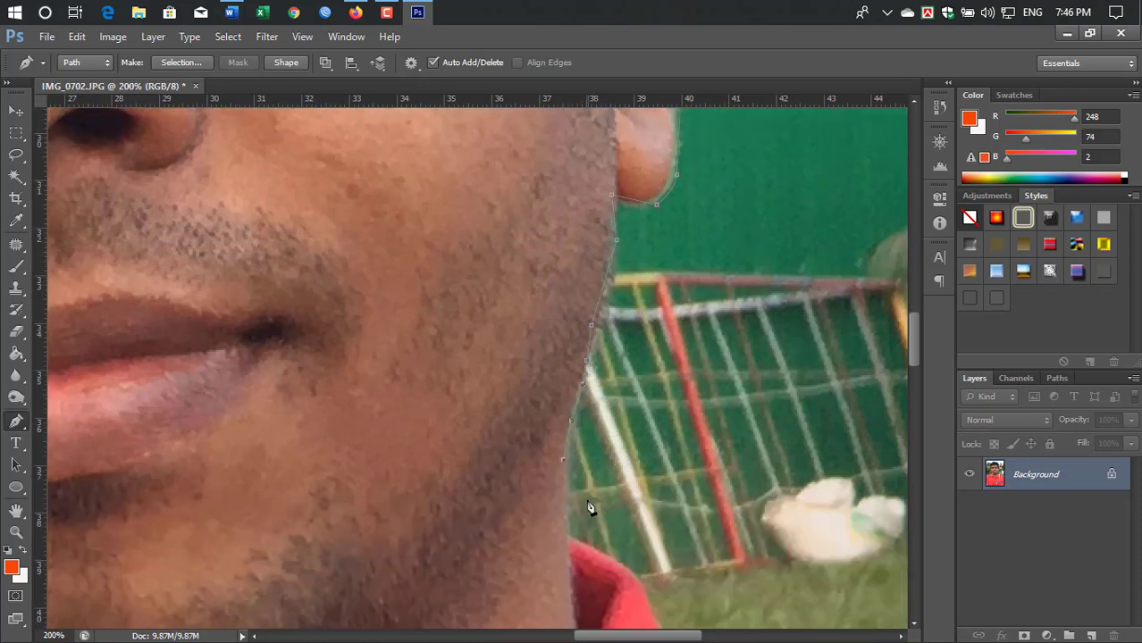
{"action": "left_click", "coordinate": [568, 496]}
{"action": "scroll", "coordinate": [556, 582], "scroll_direction": "down", "scroll_amount": 2}
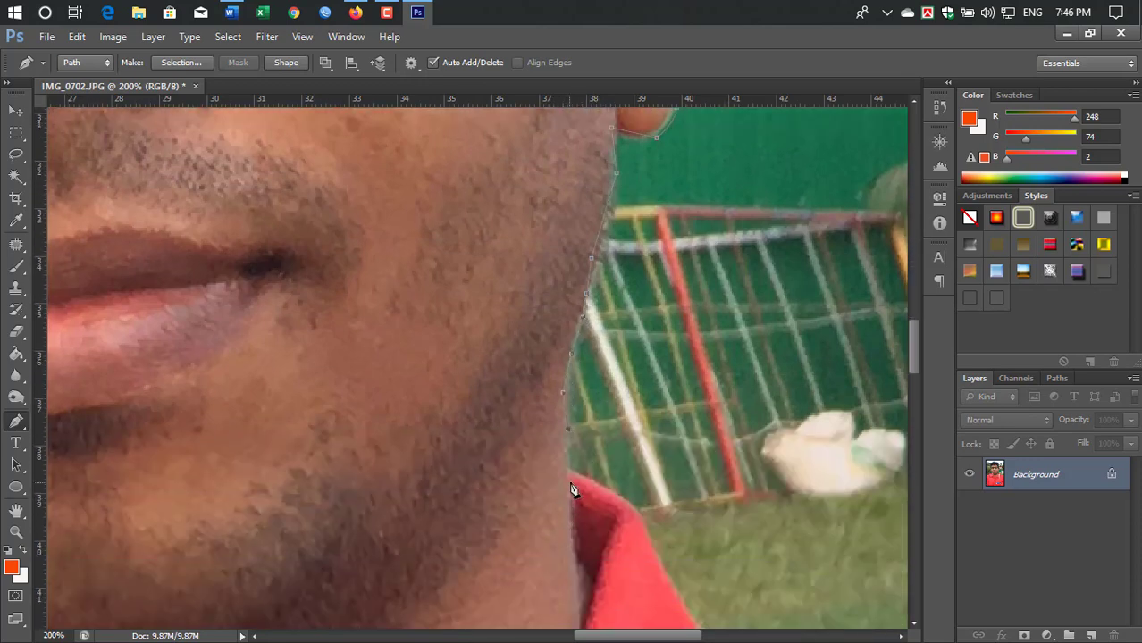
Step: Continue the path along the outer edge of the right collar down to the shoulder seam
{"action": "left_click", "coordinate": [571, 476]}
{"action": "left_click", "coordinate": [628, 507]}
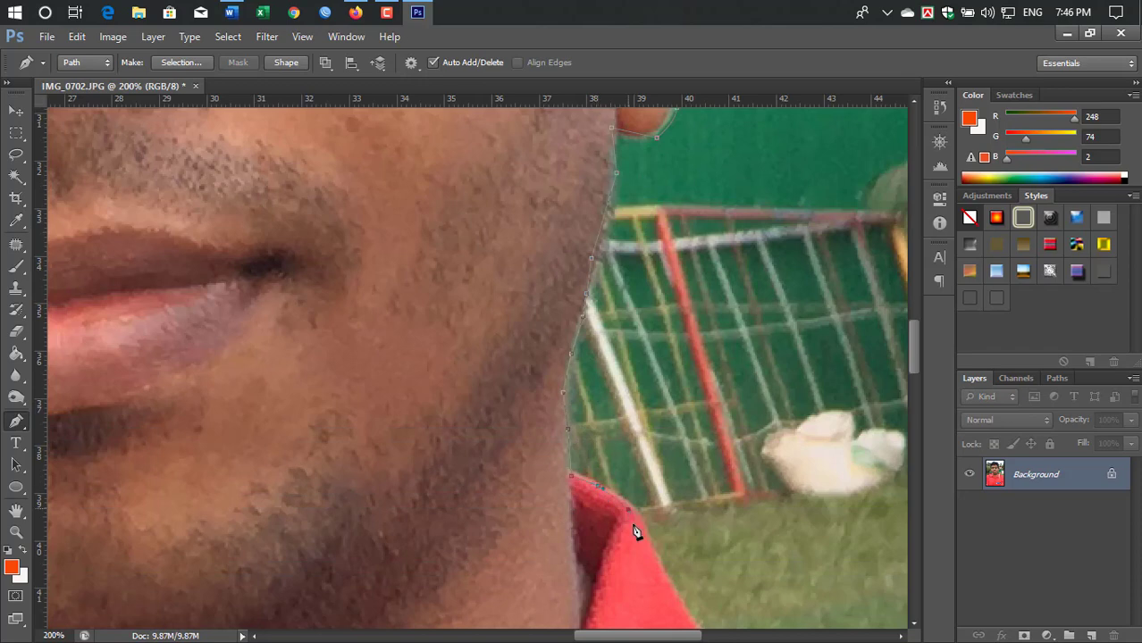
{"action": "left_click", "coordinate": [665, 576]}
{"action": "left_click", "coordinate": [689, 620]}
{"action": "scroll", "coordinate": [719, 524], "scroll_direction": "down", "scroll_amount": 4}
{"action": "left_click", "coordinate": [754, 496]}
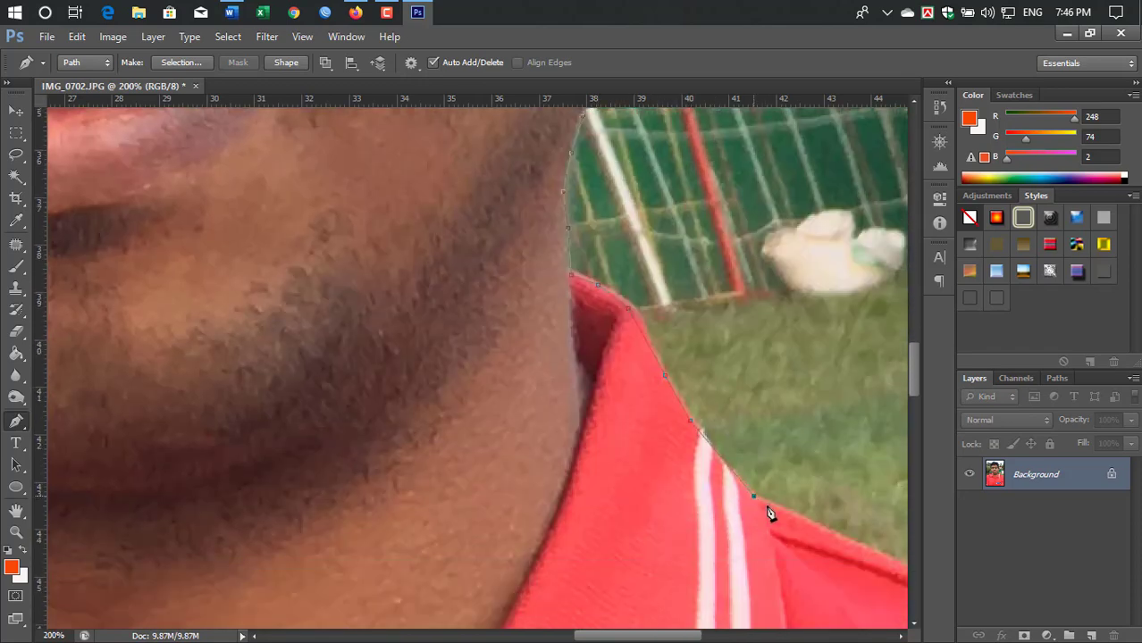
Step: Trace the path along the top of the right shoulder toward the photo's right edge
{"action": "left_click", "coordinate": [814, 526]}
{"action": "left_click", "coordinate": [879, 552]}
{"action": "scroll", "coordinate": [890, 566], "scroll_direction": "down", "scroll_amount": 2}
{"action": "left_click", "coordinate": [712, 636]}
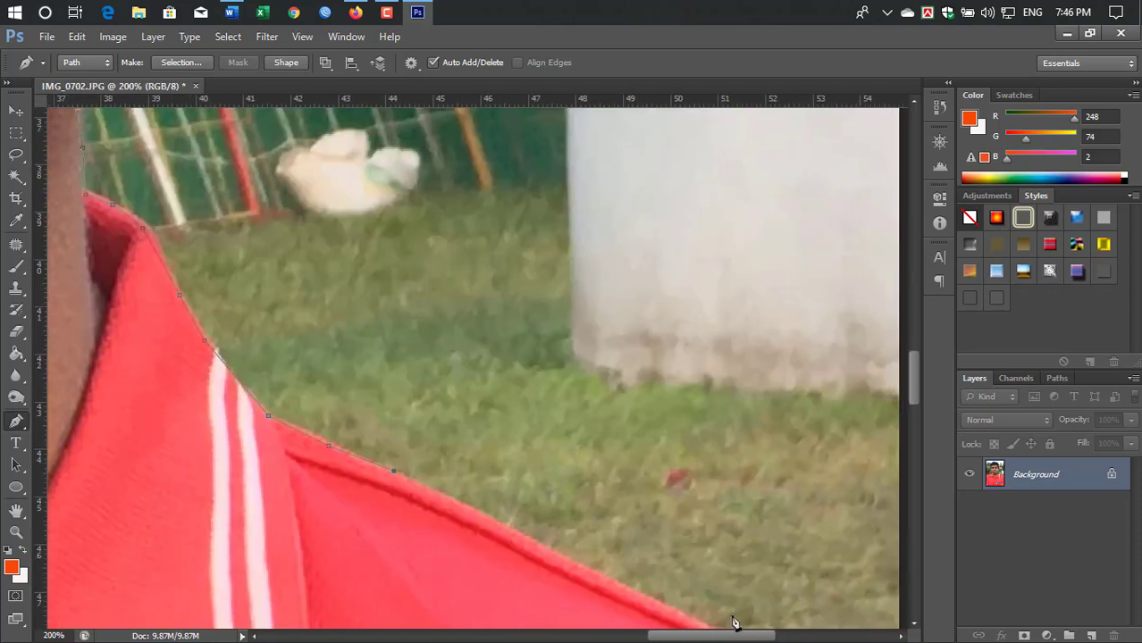
{"action": "scroll", "coordinate": [587, 531], "scroll_direction": "down", "scroll_amount": 1}
{"action": "left_click", "coordinate": [593, 534]}
{"action": "scroll", "coordinate": [619, 558], "scroll_direction": "down", "scroll_amount": 3}
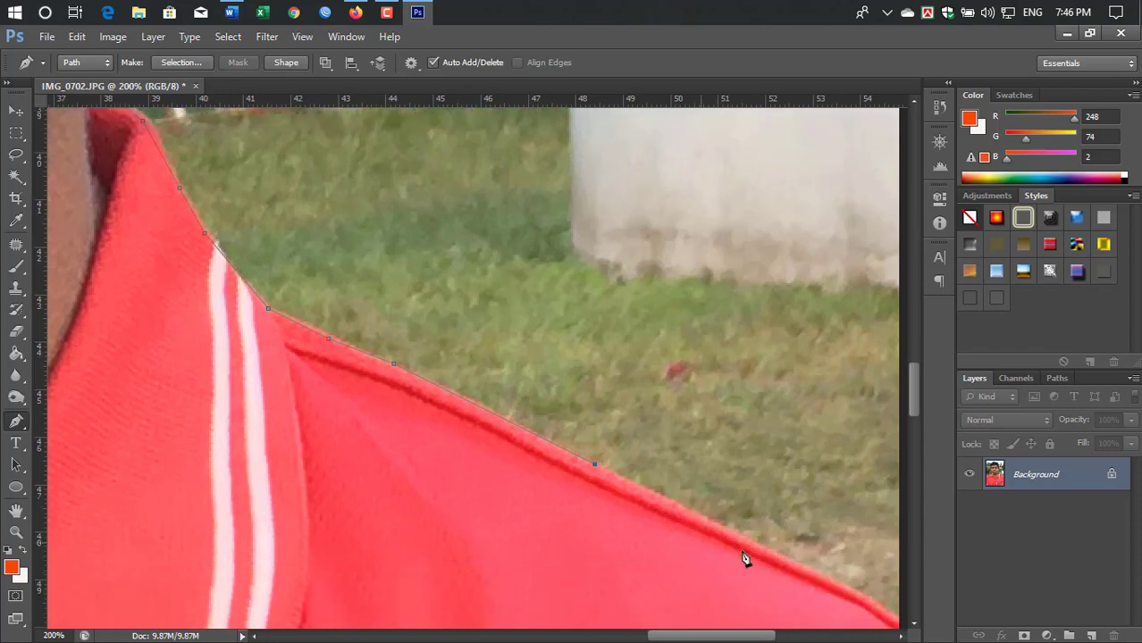
{"action": "left_click", "coordinate": [801, 517]}
Step: Carry the path beyond the photo's right edge with three anchor points on the empty area around the canvas
{"action": "left_click_drag", "start_coordinate": [702, 637], "coordinate": [767, 637]}
{"action": "scroll", "coordinate": [512, 557], "scroll_direction": "down", "scroll_amount": 1}
{"action": "left_click_drag", "start_coordinate": [525, 577], "coordinate": [534, 576]}
{"action": "left_click", "coordinate": [679, 537]}
{"action": "left_click", "coordinate": [692, 489]}
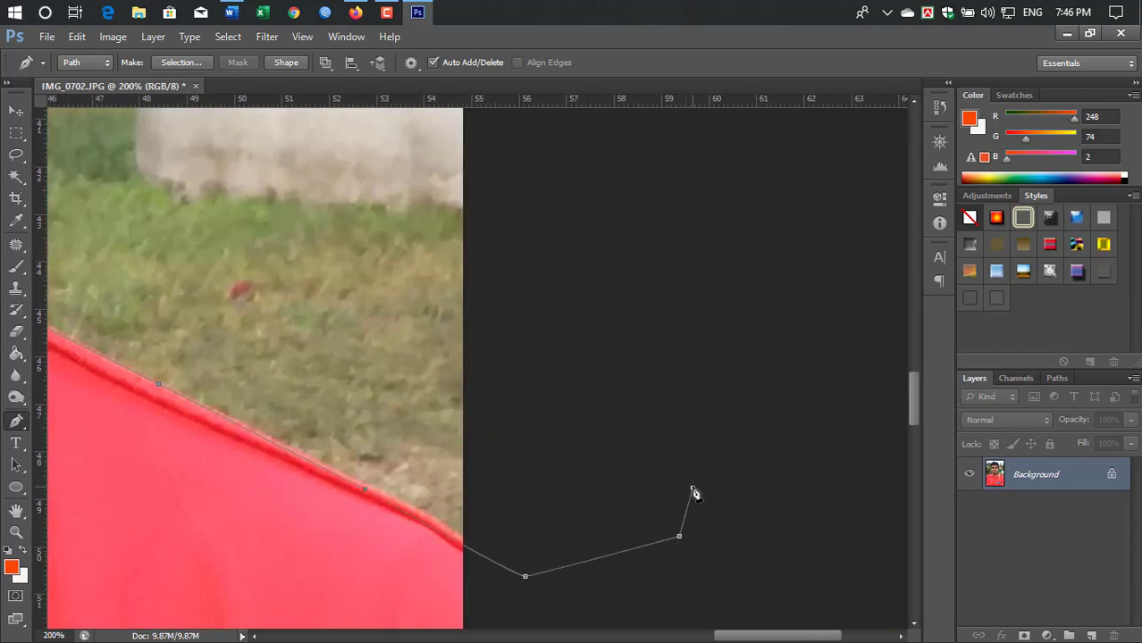
{"action": "scroll", "coordinate": [706, 391], "scroll_direction": "down", "scroll_amount": 5}
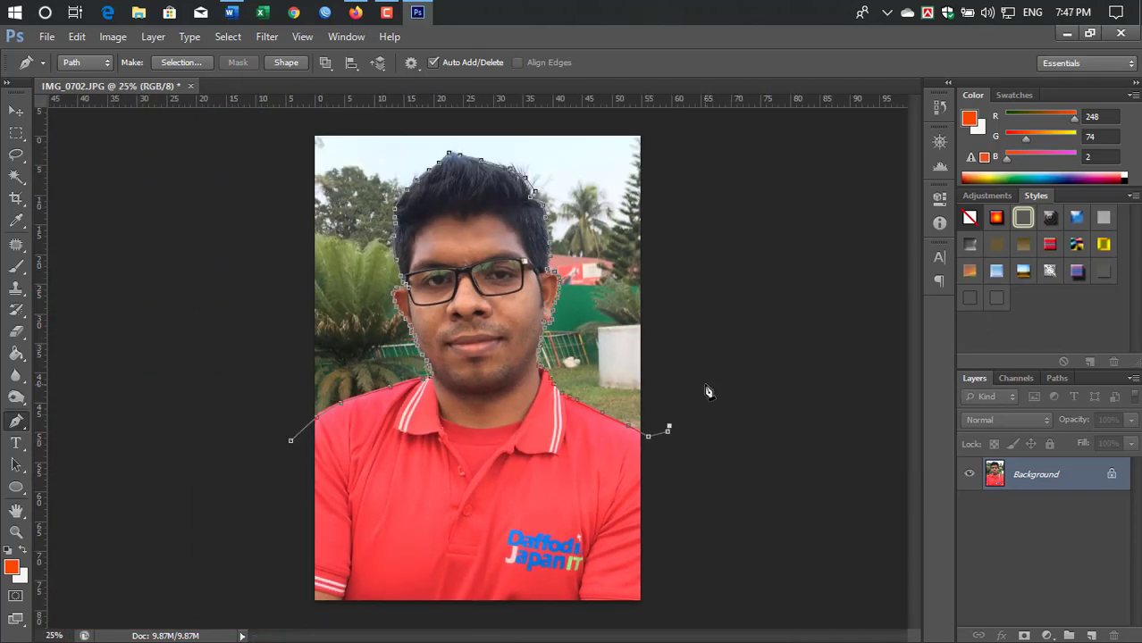
{"action": "scroll", "coordinate": [706, 391], "scroll_direction": "down", "scroll_amount": 1}
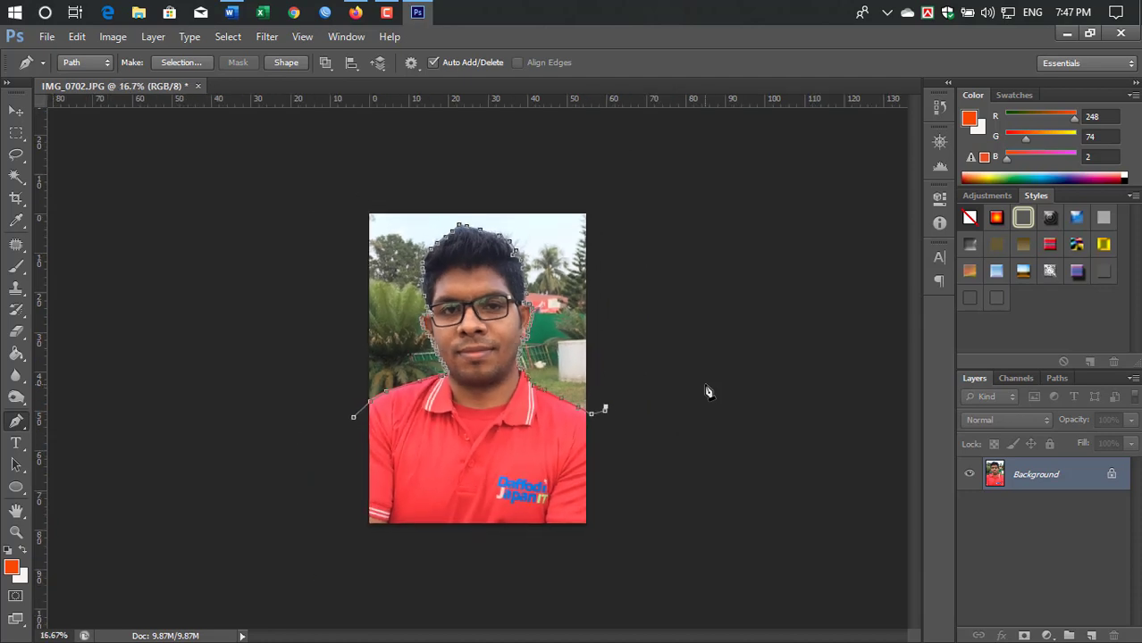
{"action": "scroll", "coordinate": [706, 391], "scroll_direction": "up", "scroll_amount": 1}
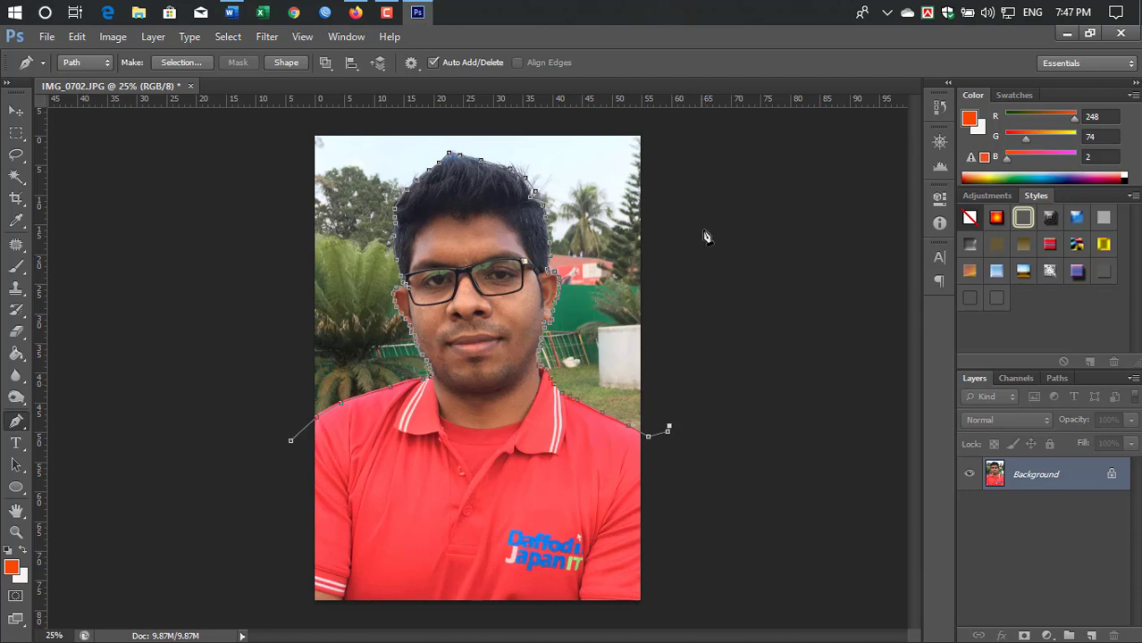
Step: Carry the path around the empty area above and to the left of the photo and close it at its starting anchor
{"action": "left_click", "coordinate": [711, 157]}
{"action": "left_click", "coordinate": [662, 127]}
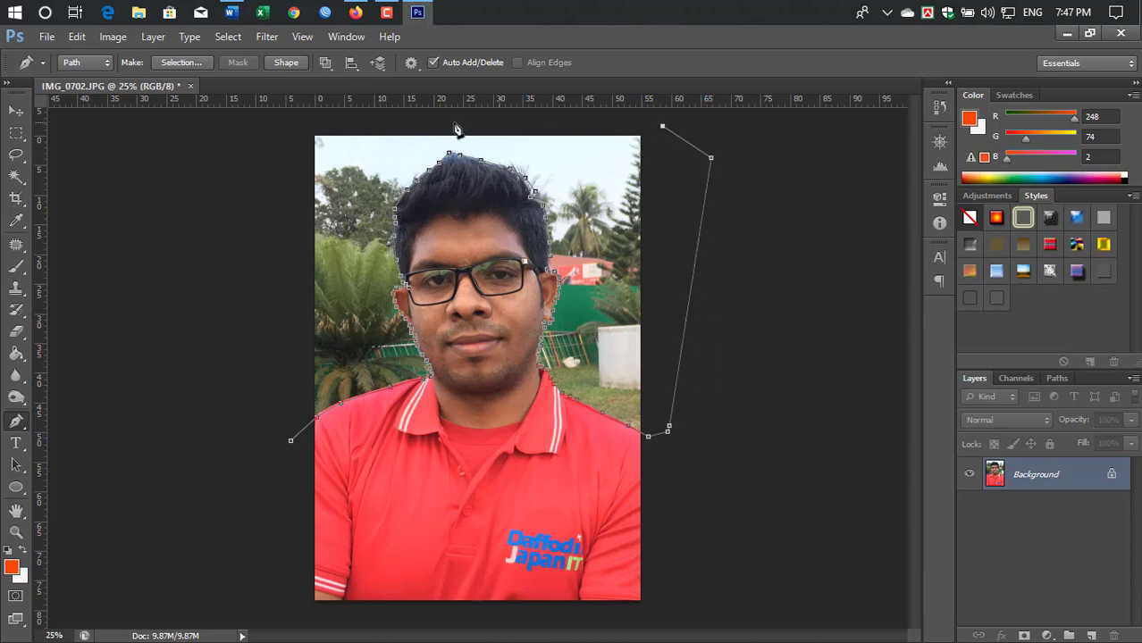
{"action": "left_click", "coordinate": [219, 125]}
{"action": "left_click", "coordinate": [172, 540]}
{"action": "left_click", "coordinate": [253, 531]}
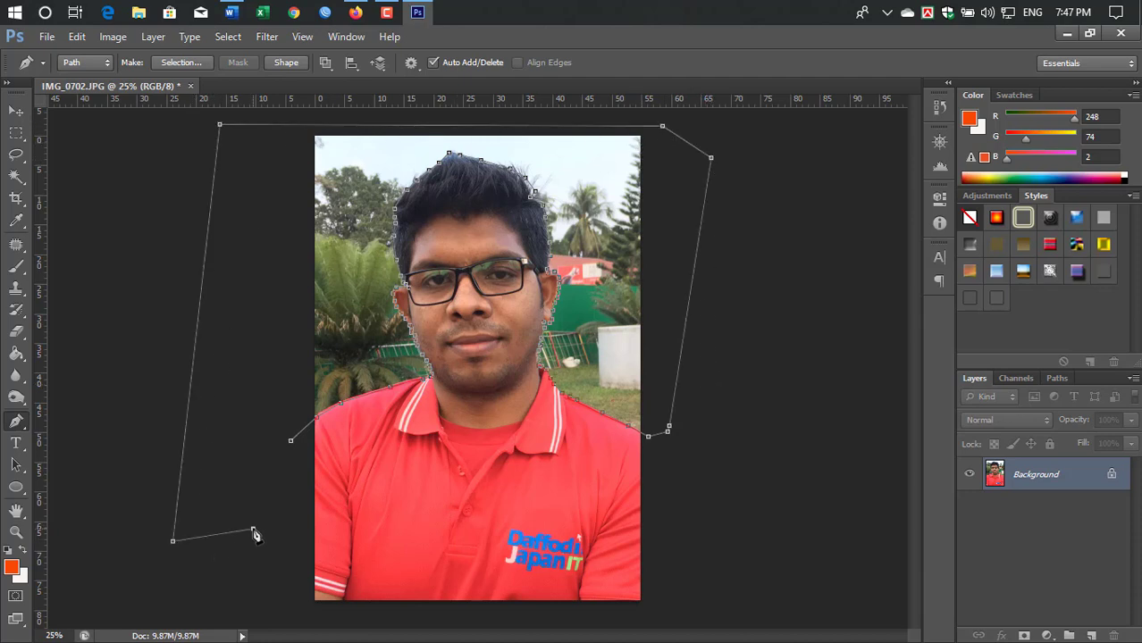
{"action": "left_click", "coordinate": [291, 442]}
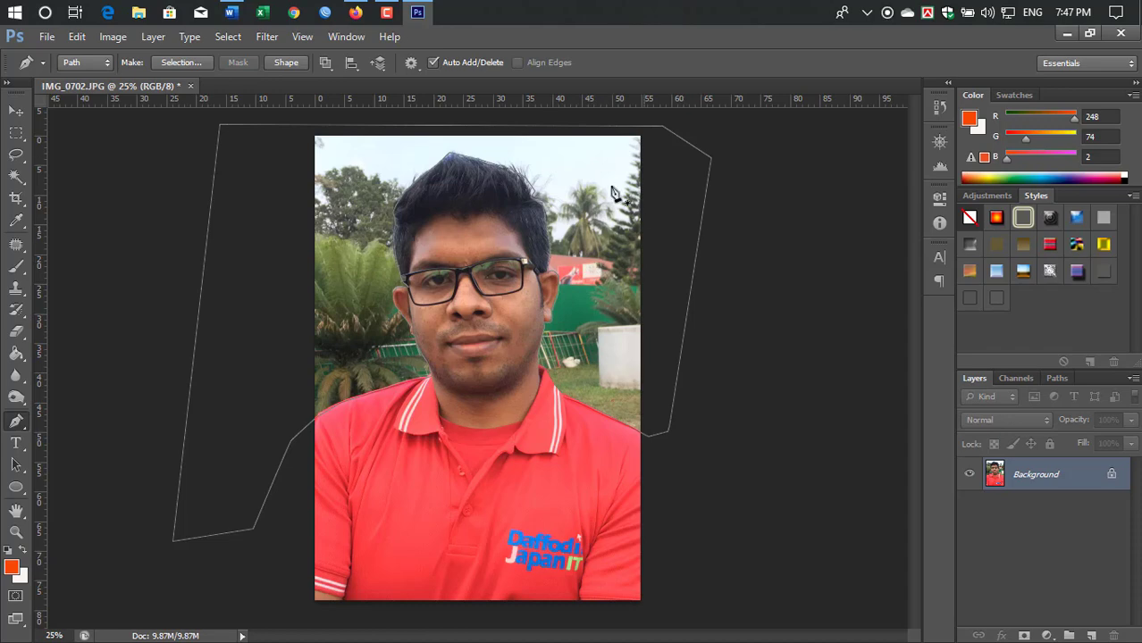
Step: Convert the closed path into a new anti-aliased selection with a feather radius of 0 pixels
{"action": "right_click", "coordinate": [600, 235]}
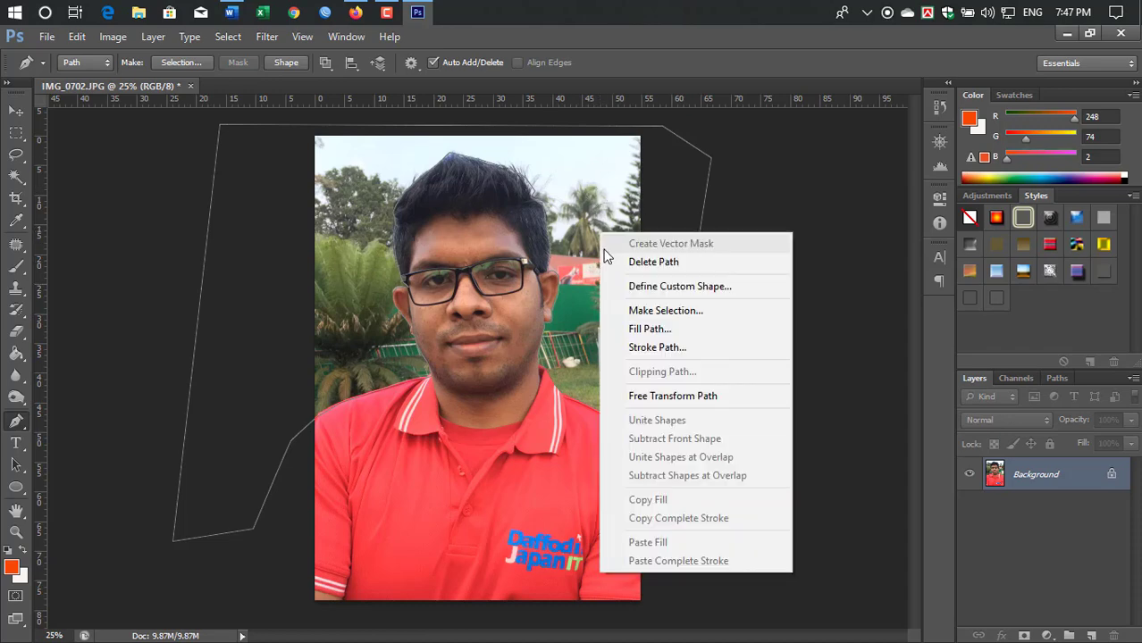
{"action": "left_click", "coordinate": [671, 311]}
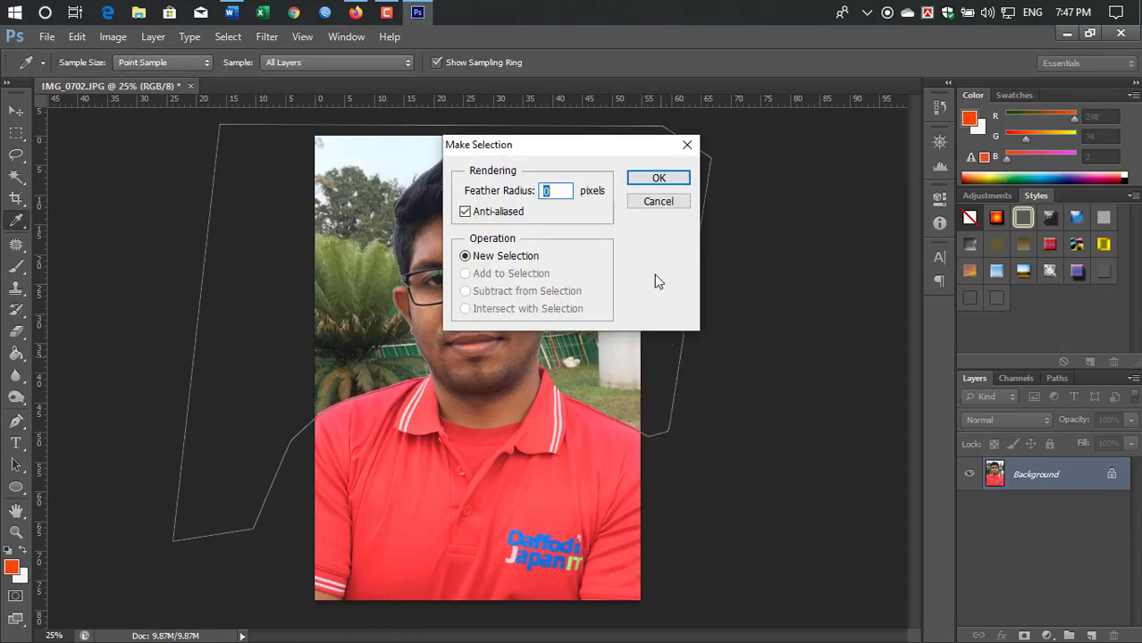
{"action": "left_click", "coordinate": [649, 181]}
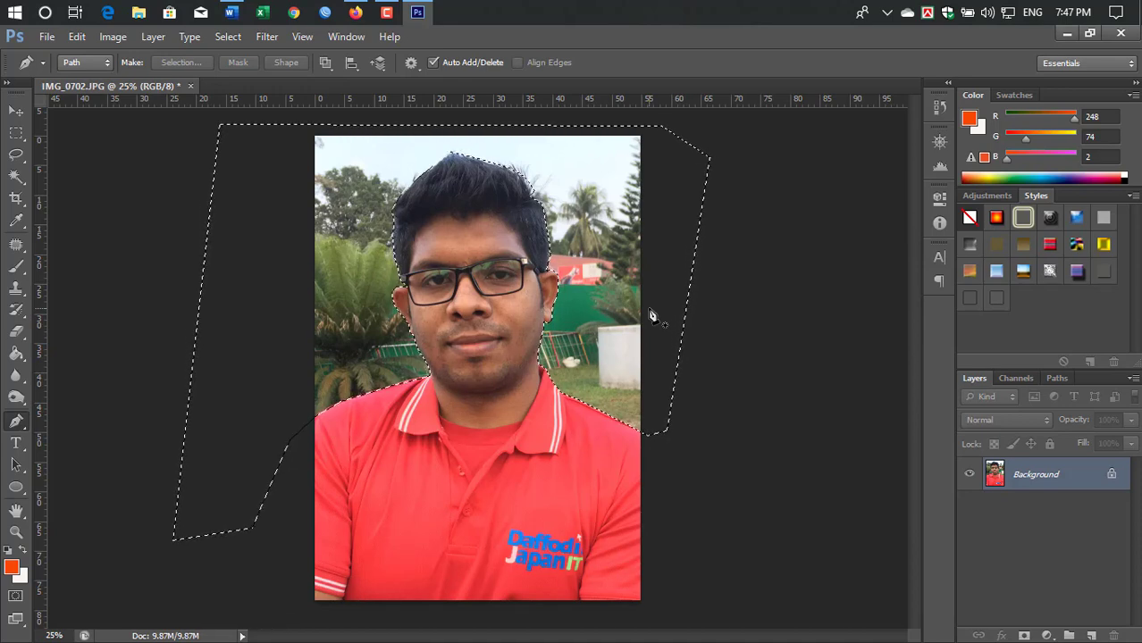
{"action": "key", "text": "shift+F5"}
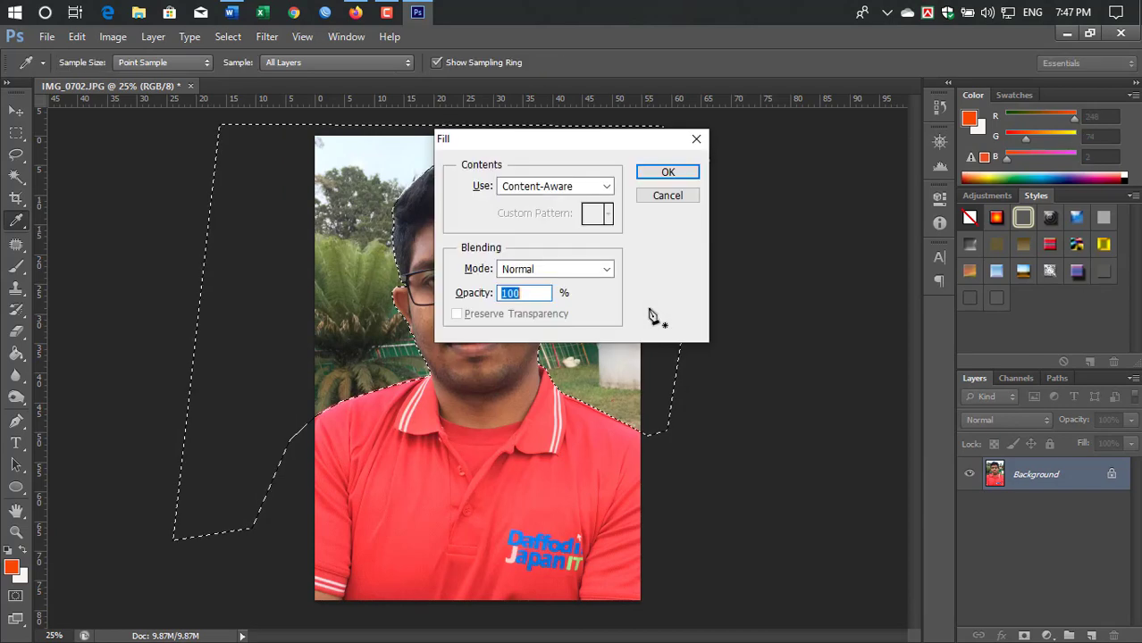
{"action": "left_click", "coordinate": [696, 139]}
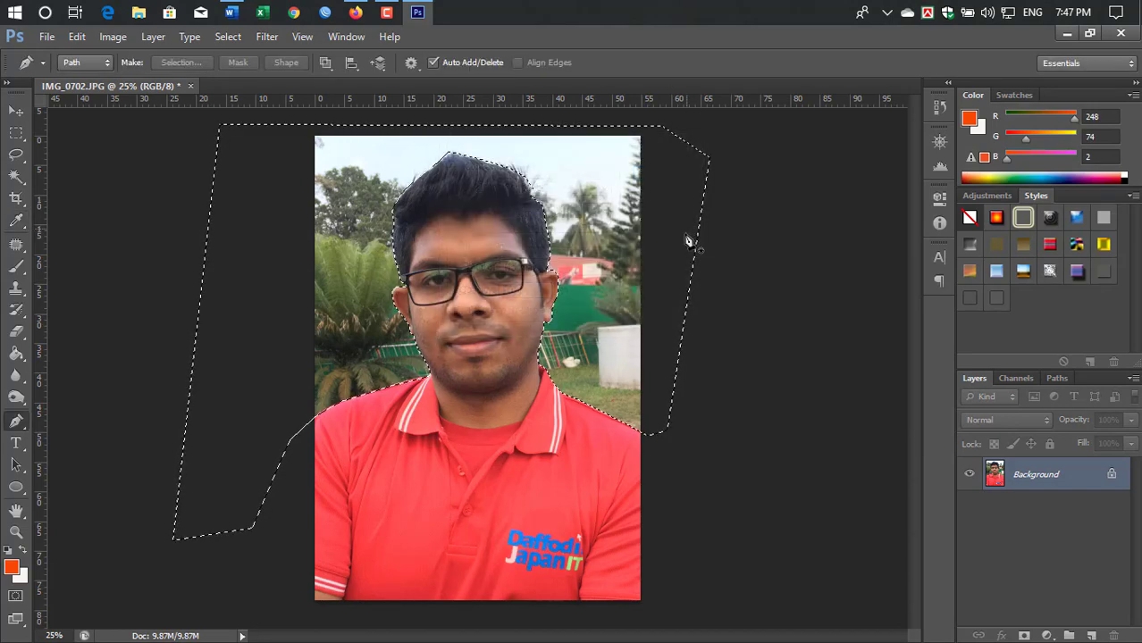
{"action": "double_click", "coordinate": [1070, 487]}
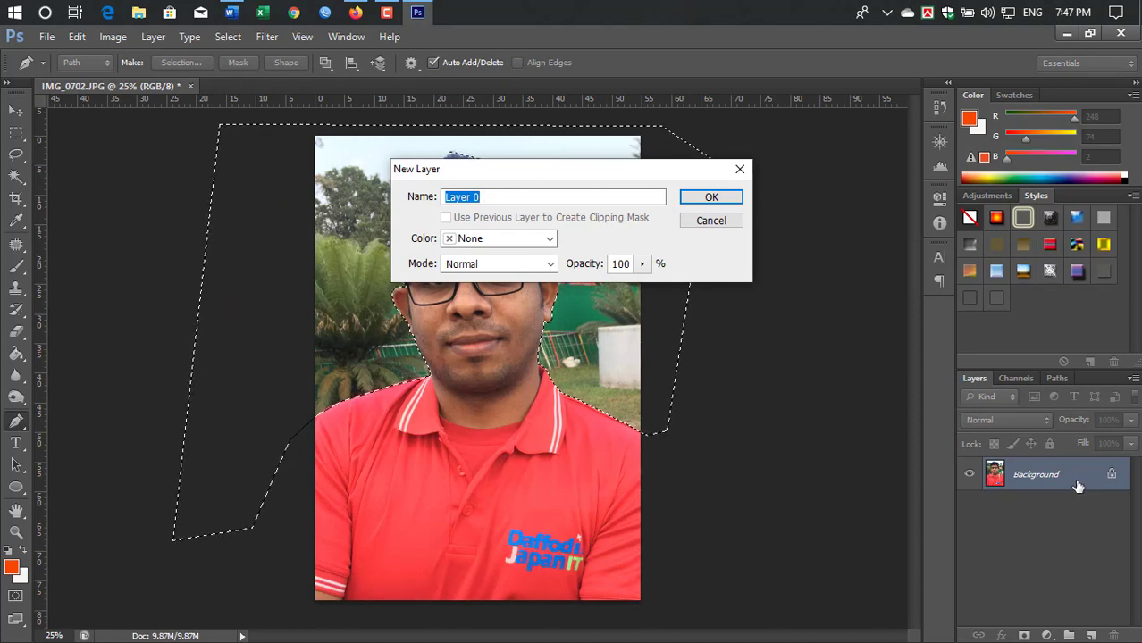
{"action": "left_click", "coordinate": [741, 170]}
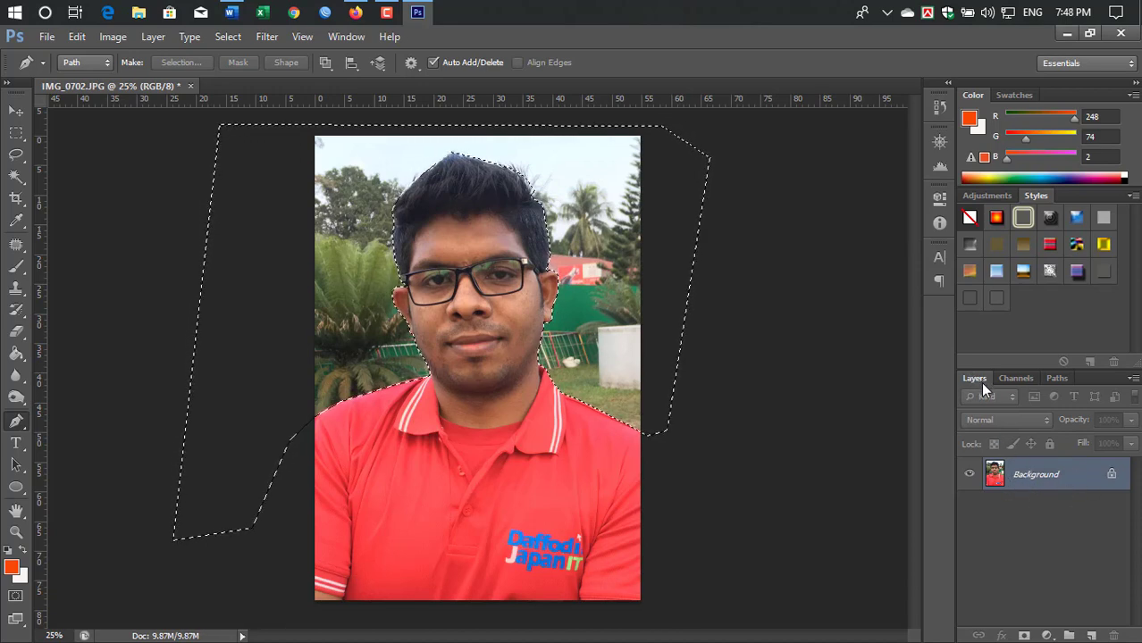
{"action": "left_click", "coordinate": [346, 36]}
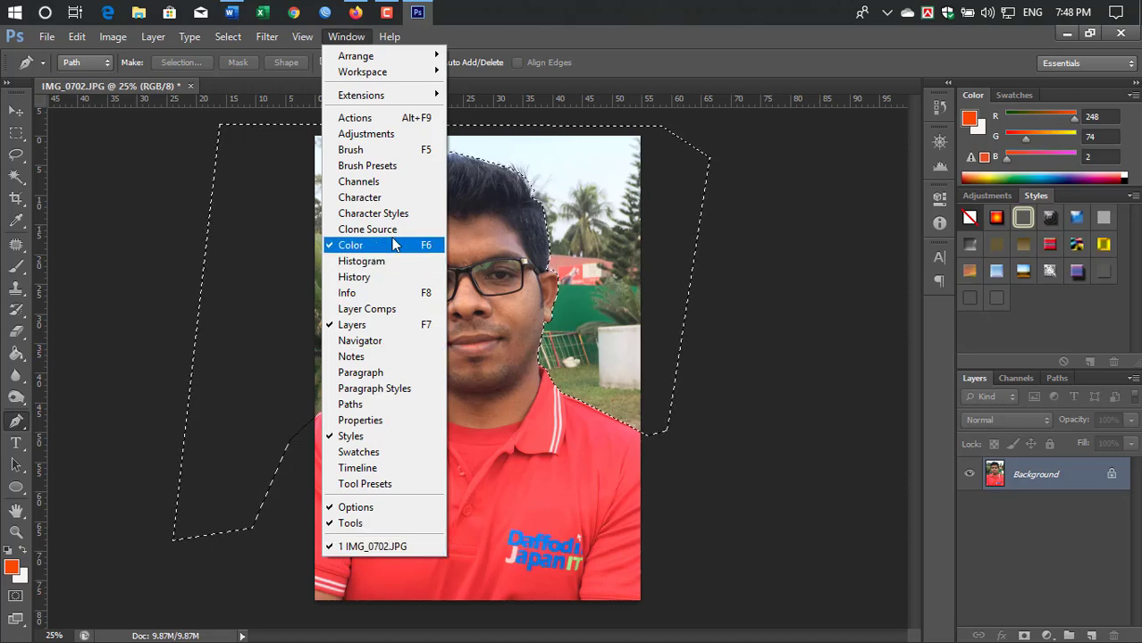
{"action": "left_click", "coordinate": [369, 282]}
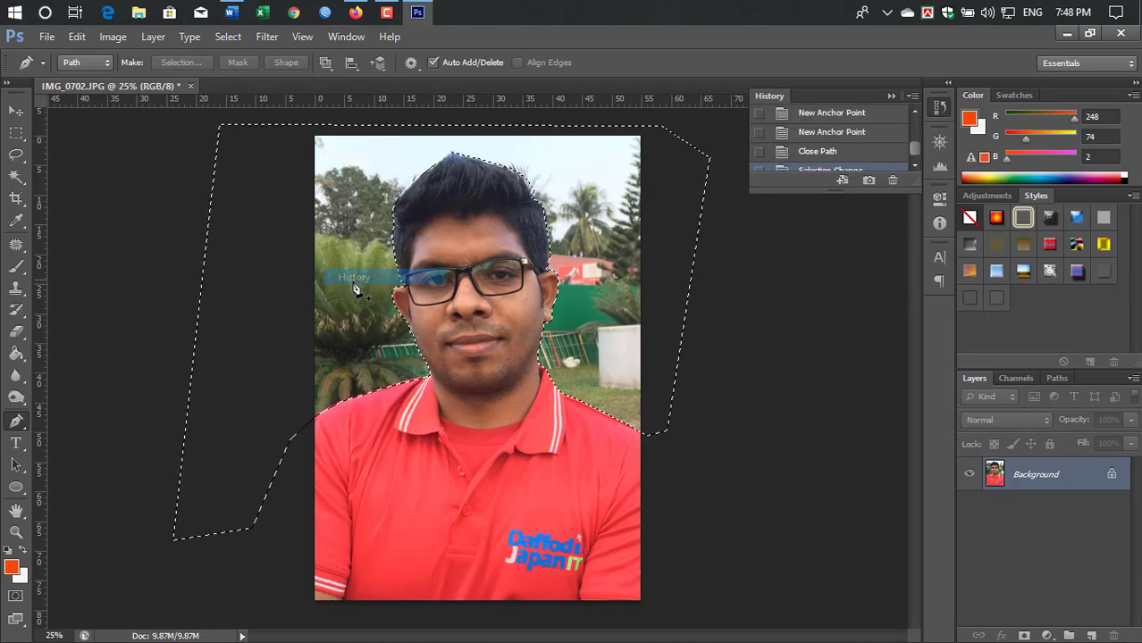
{"action": "left_click", "coordinate": [892, 96]}
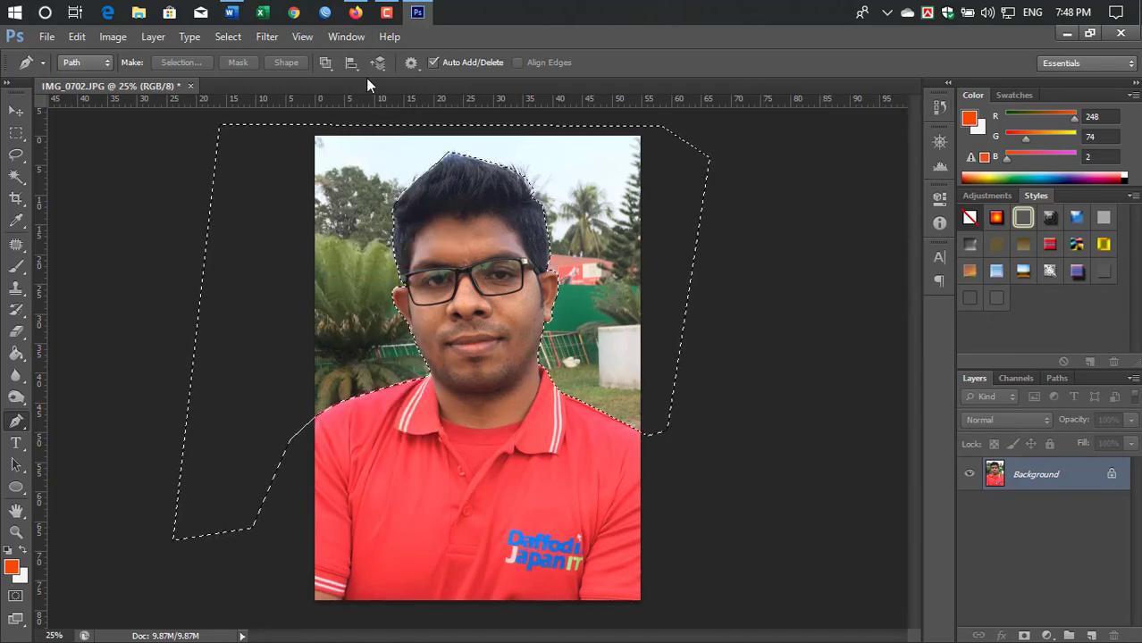
{"action": "left_click", "coordinate": [341, 37]}
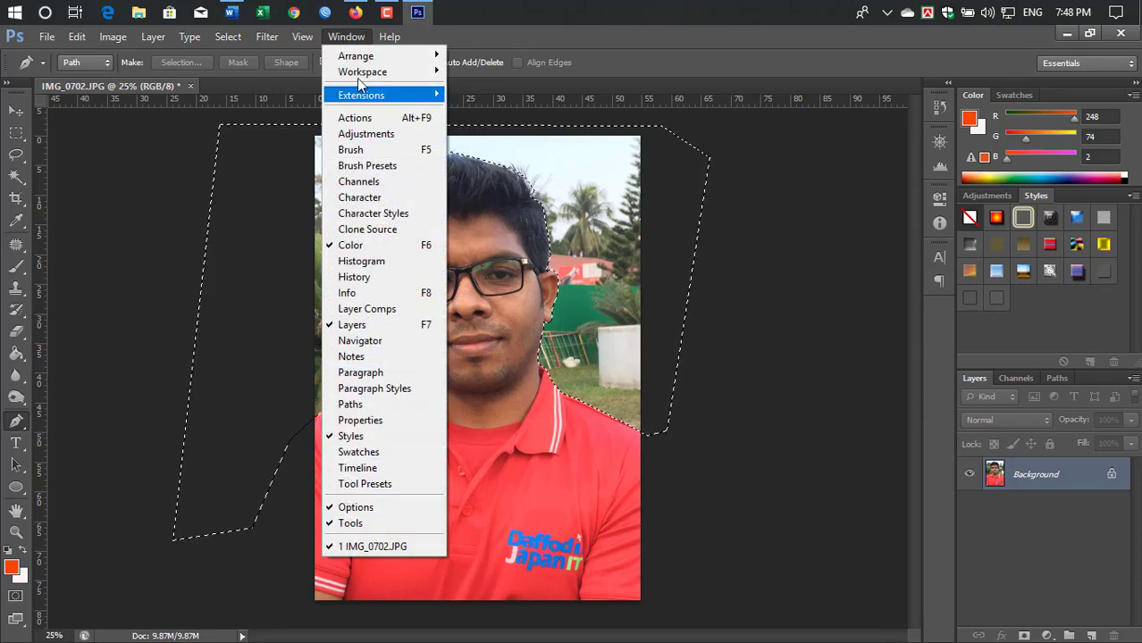
{"action": "left_click", "coordinate": [594, 38]}
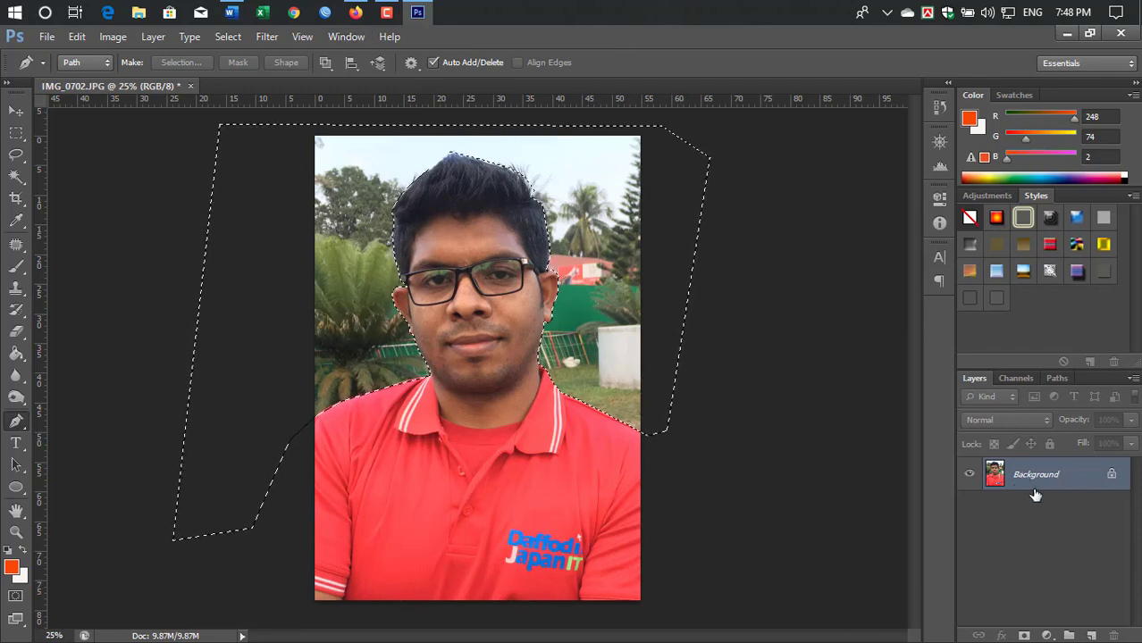
Step: Convert the locked Background into a regular layer named Layer 0, then delete the selected scenery around the man and deselect
{"action": "double_click", "coordinate": [1070, 476]}
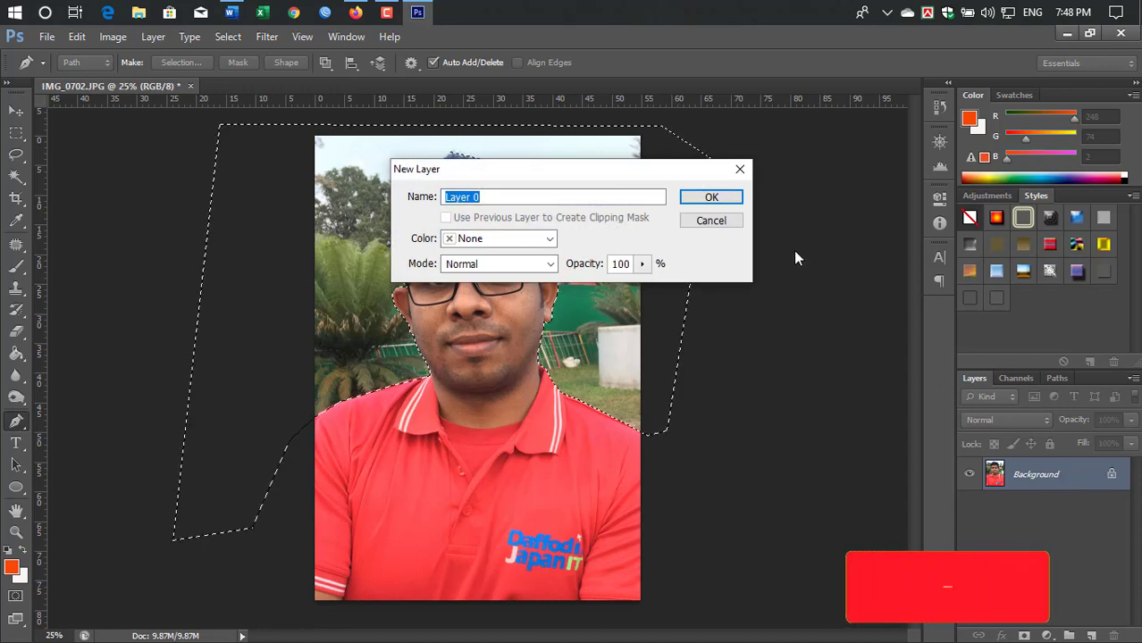
{"action": "left_click", "coordinate": [726, 201]}
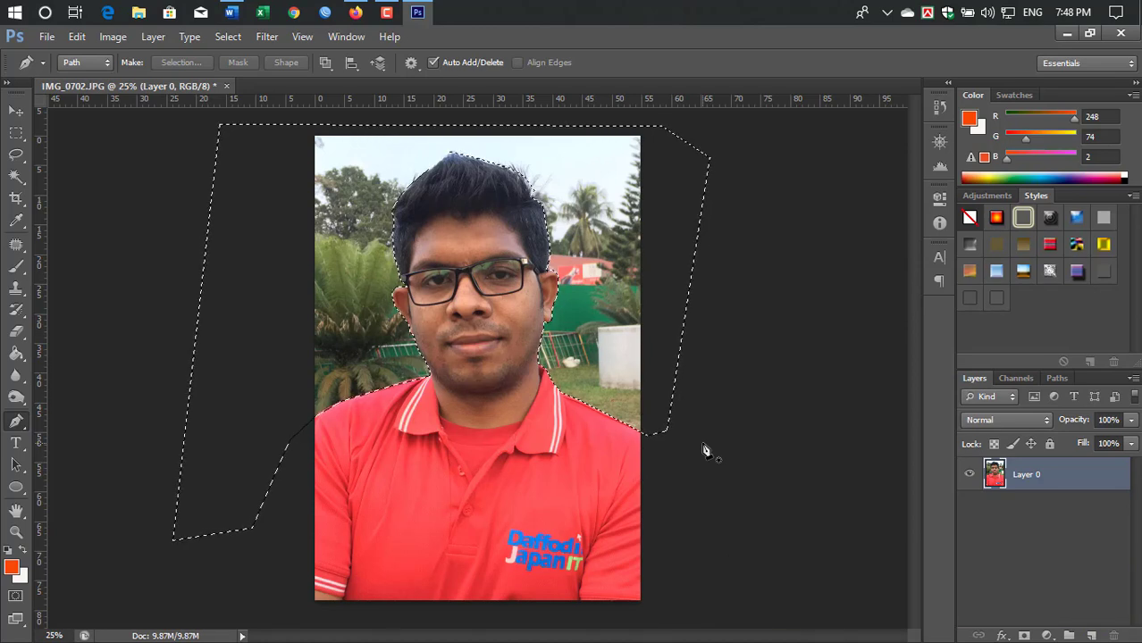
{"action": "key", "text": "Delete"}
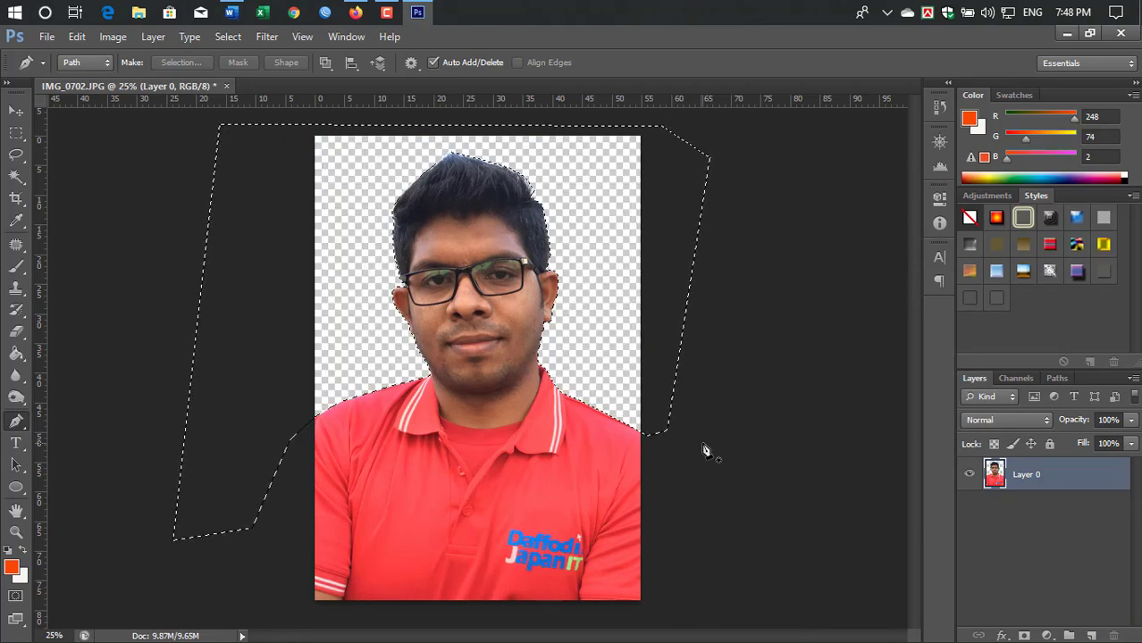
{"action": "left_click", "coordinate": [16, 177]}
{"action": "left_click", "coordinate": [114, 230]}
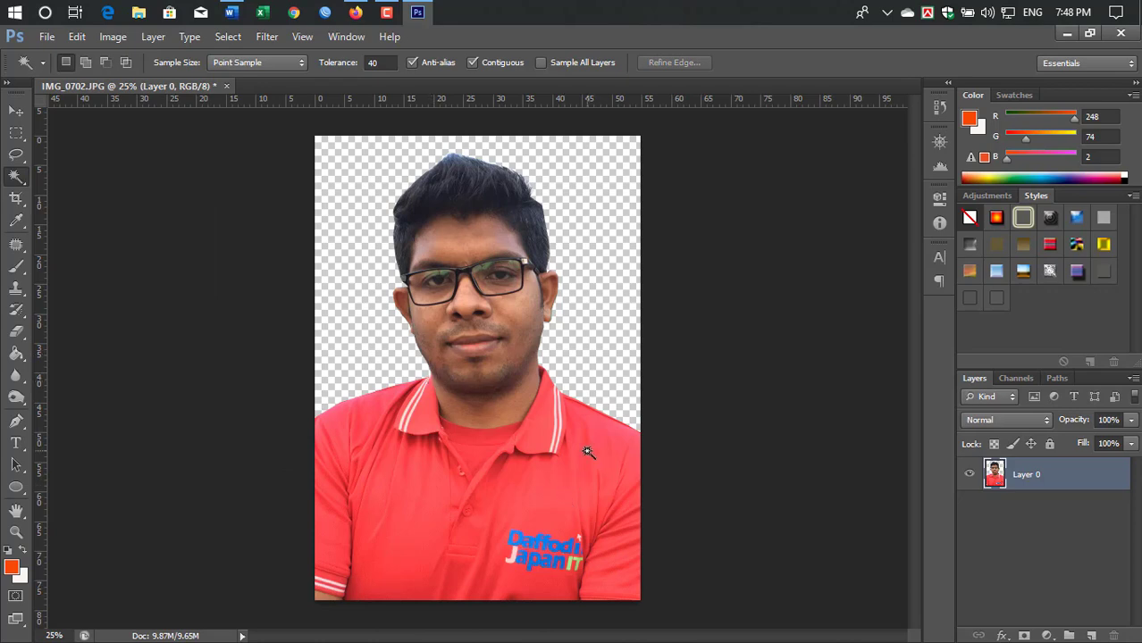
Step: Examine the cut-out edges around the man's face, neck and collar up close
{"action": "key", "text": "ctrl+plus"}
{"action": "key", "text": "ctrl+plus"}
{"action": "key", "text": "ctrl+plus"}
{"action": "key", "text": "ctrl+plus"}
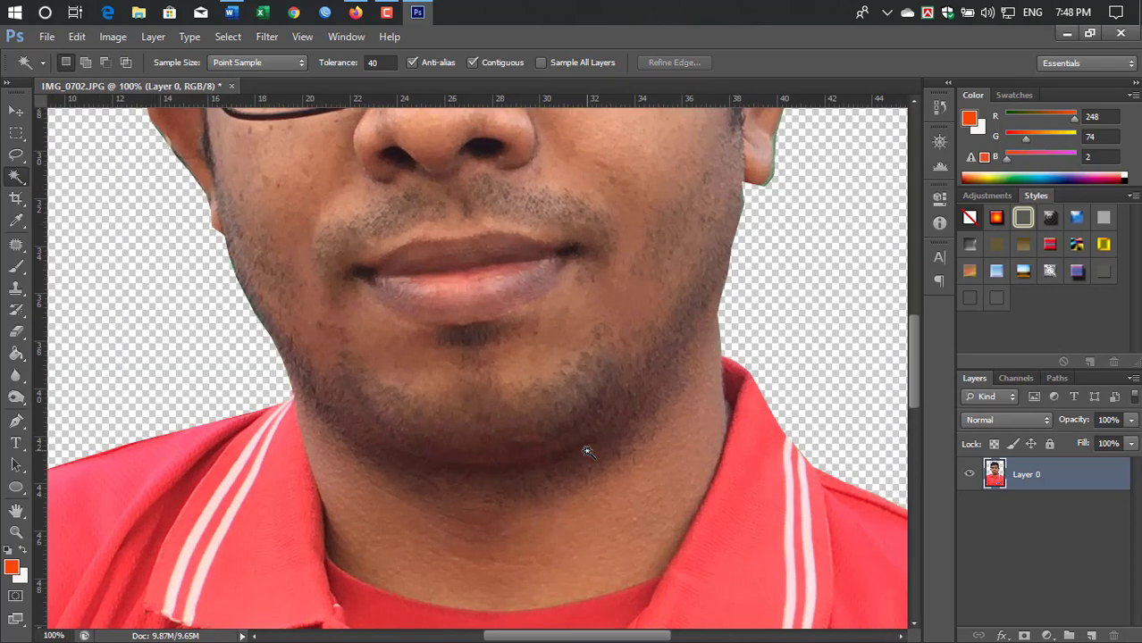
{"action": "key", "text": "ctrl+plus"}
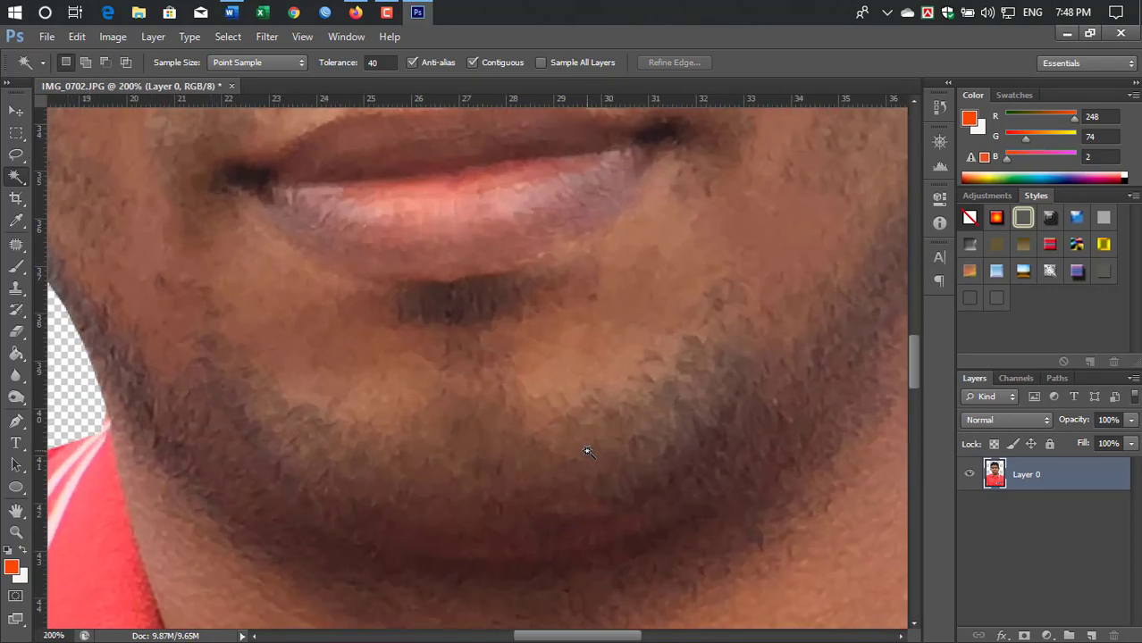
{"action": "key", "text": "ctrl+minus"}
{"action": "key", "text": "ctrl+minus"}
{"action": "key", "text": "ctrl+minus"}
{"action": "key", "text": "ctrl+minus"}
{"action": "key", "text": "ctrl+minus"}
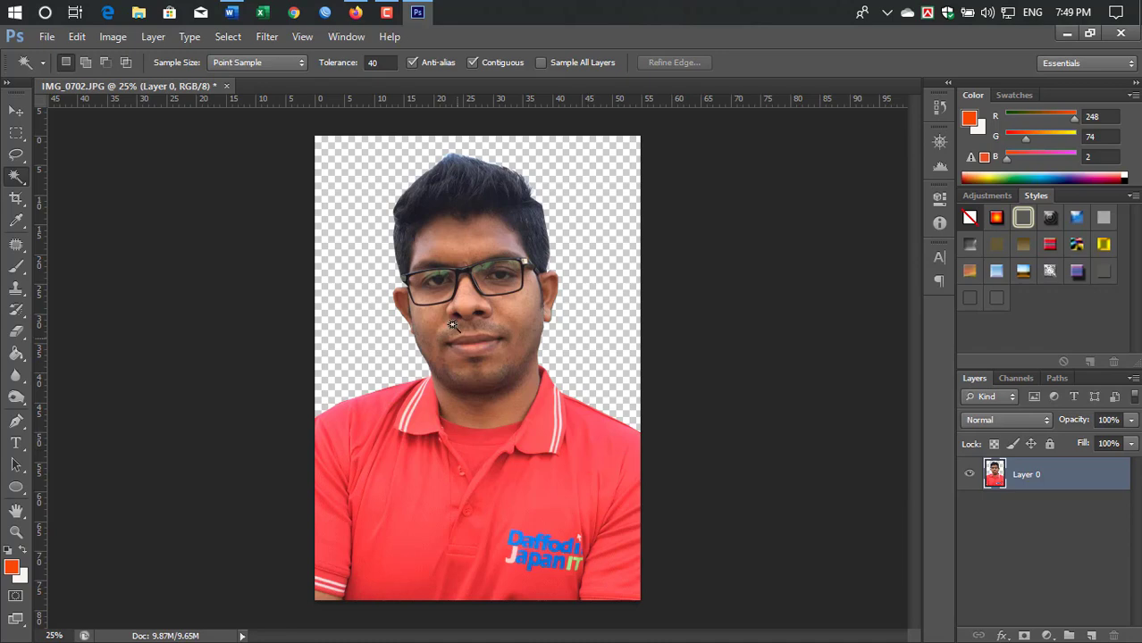
Step: Fill the transparent area around the man with the orange foreground colour f84a02 using the Paint Bucket tool
{"action": "left_click", "coordinate": [13, 569]}
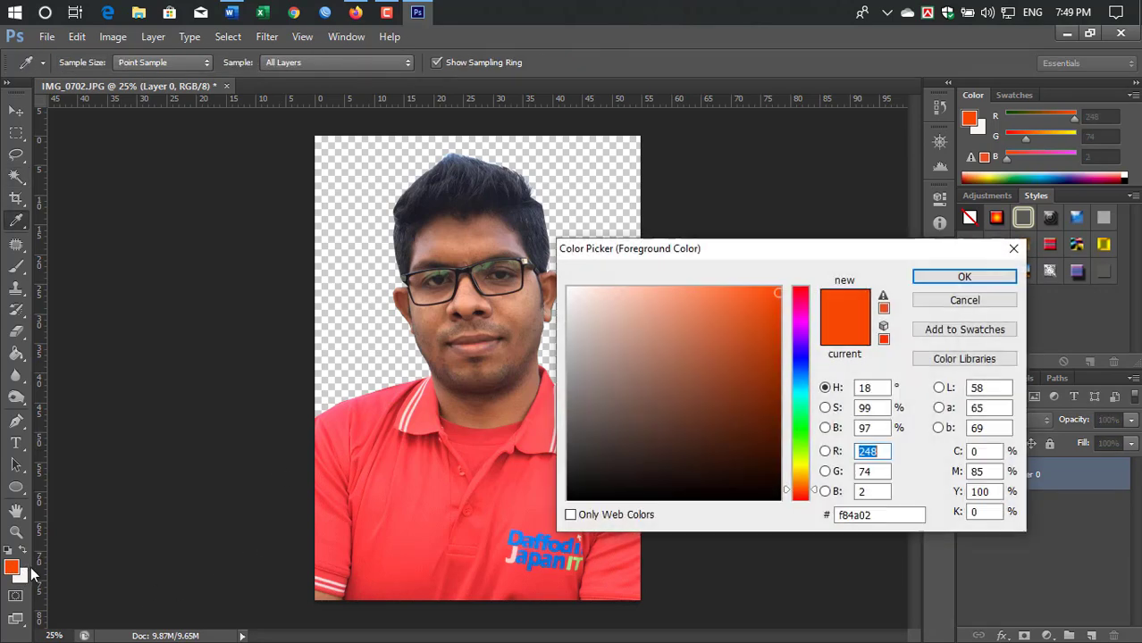
{"action": "left_click", "coordinate": [965, 278]}
{"action": "key", "text": "w"}
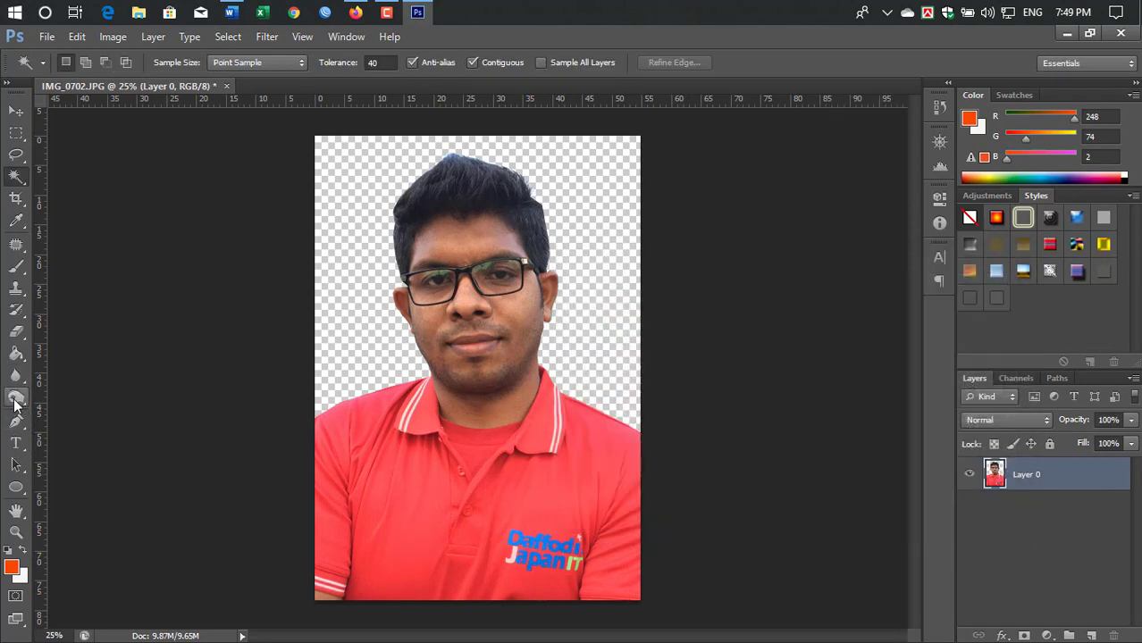
{"action": "left_click", "coordinate": [16, 353]}
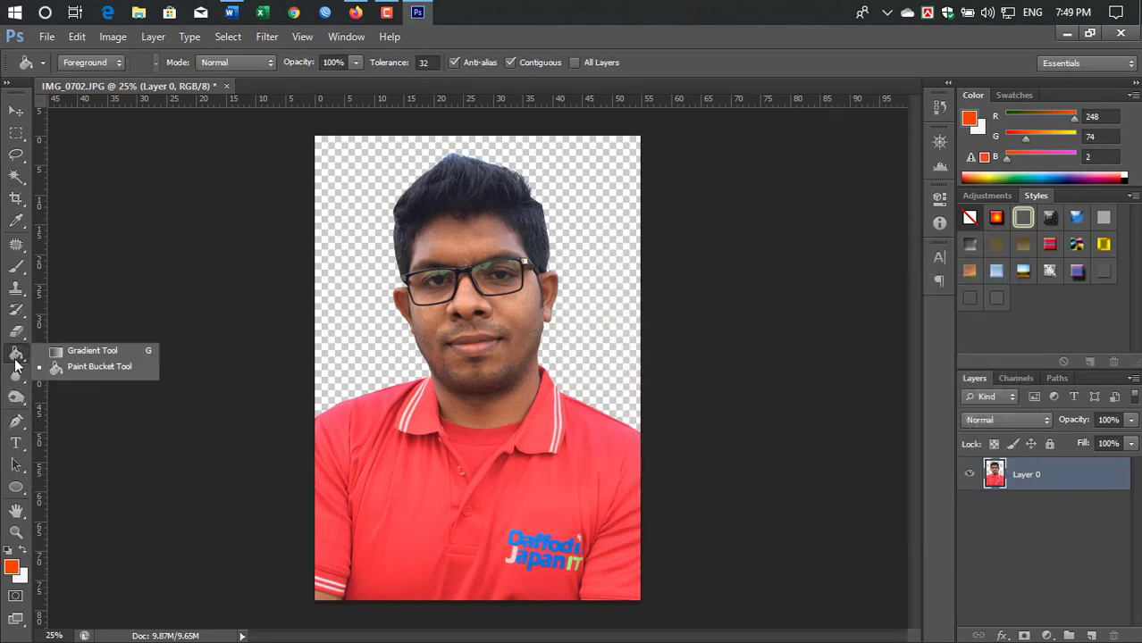
{"action": "left_click", "coordinate": [70, 369]}
{"action": "left_click", "coordinate": [363, 276]}
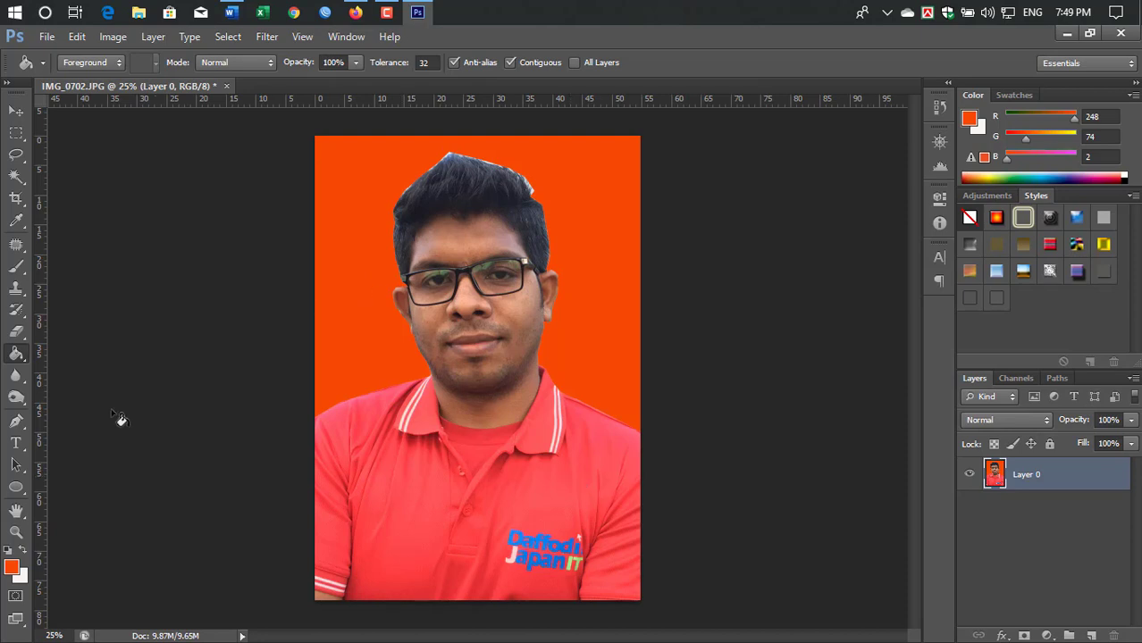
{"action": "right_click", "coordinate": [16, 356]}
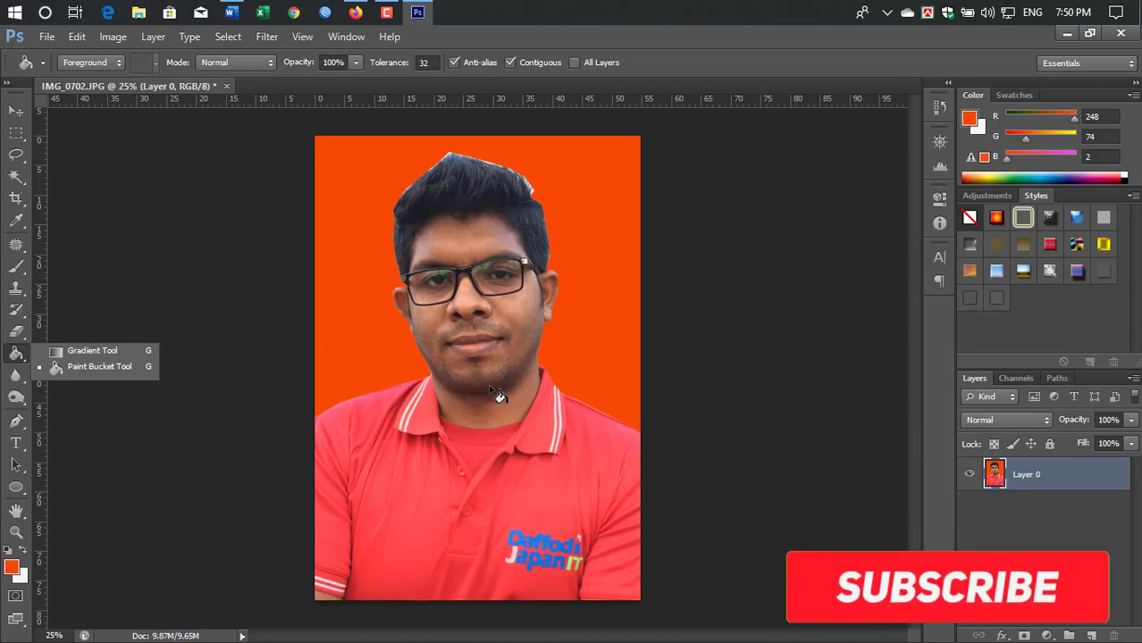
{"action": "left_click", "coordinate": [1123, 34]}
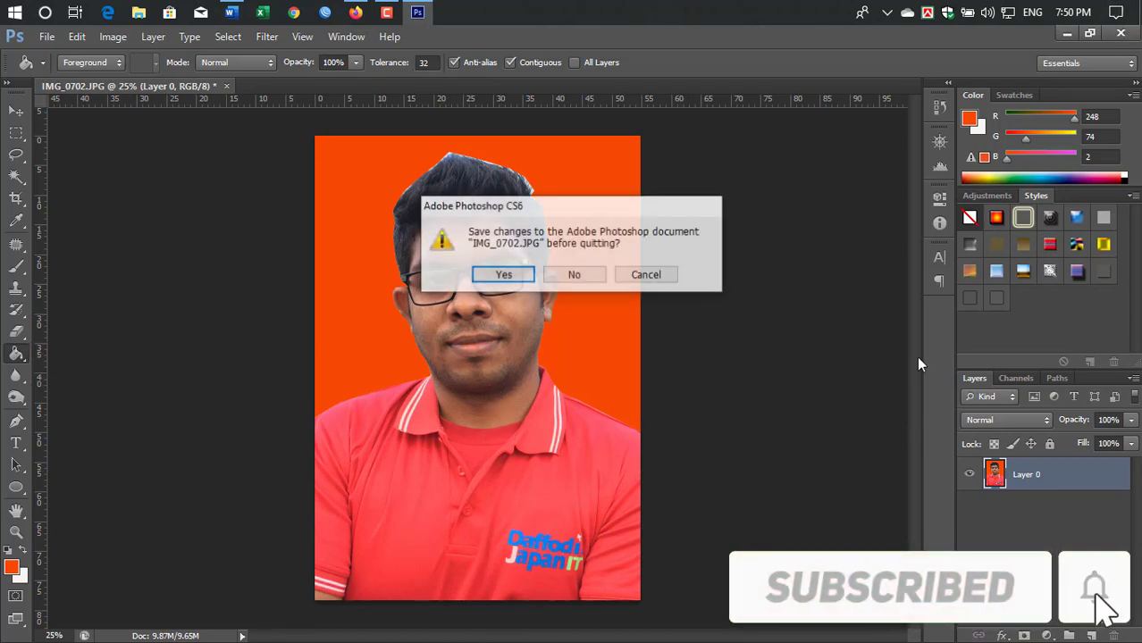
{"action": "left_click", "coordinate": [576, 279]}
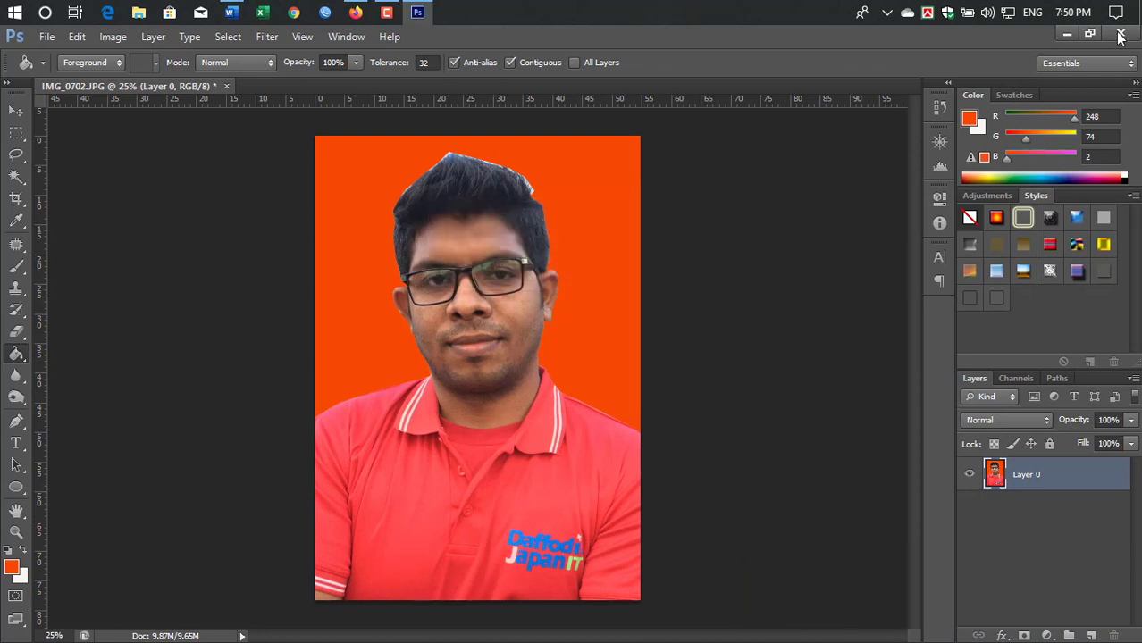
{"action": "left_click", "coordinate": [386, 12]}
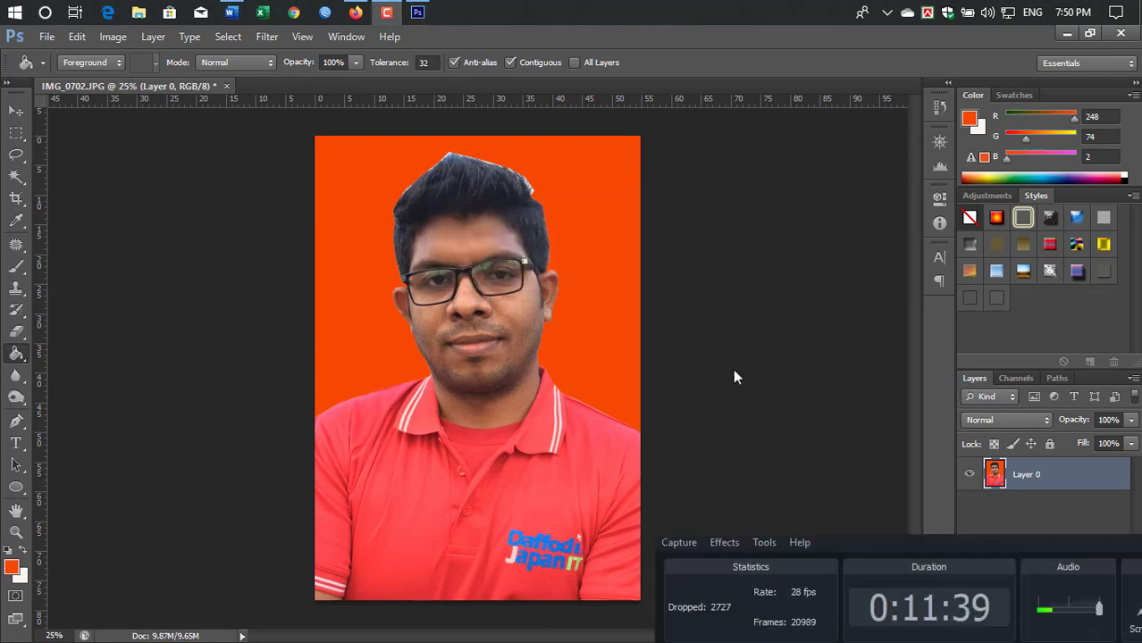